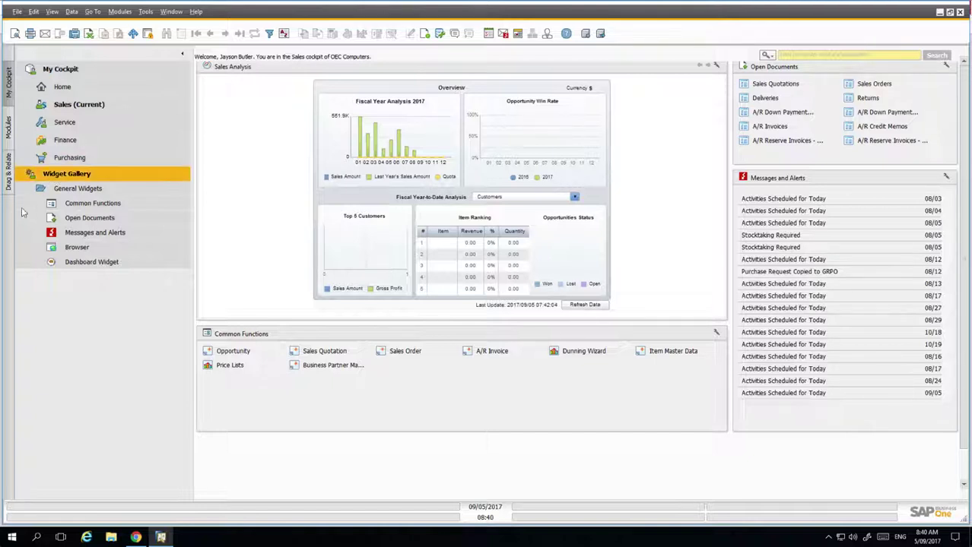
Show the list of modules in the side menu and toggle the visibility of the Main Menu pane.
{"action": "left_click", "coordinate": [9, 128]}
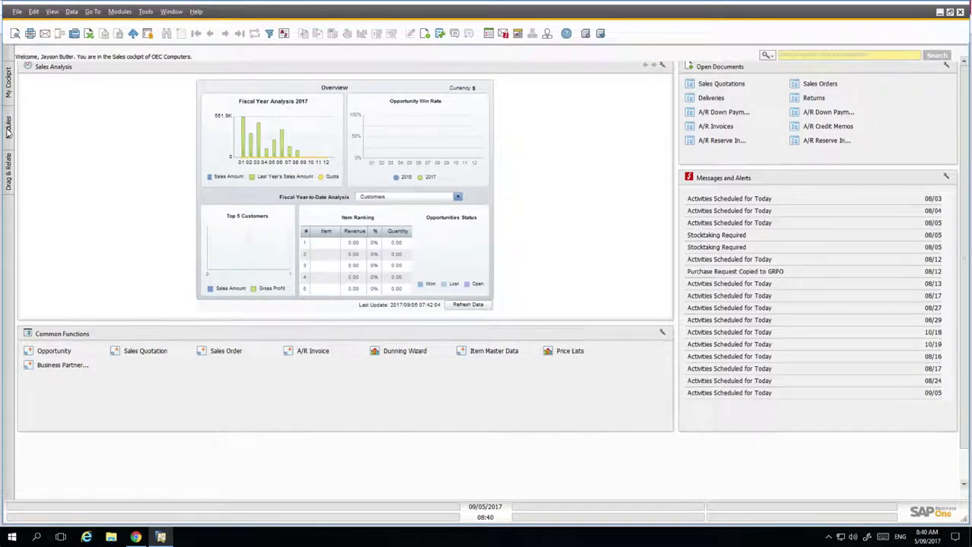
{"action": "mouse_move", "coordinate": [8, 133]}
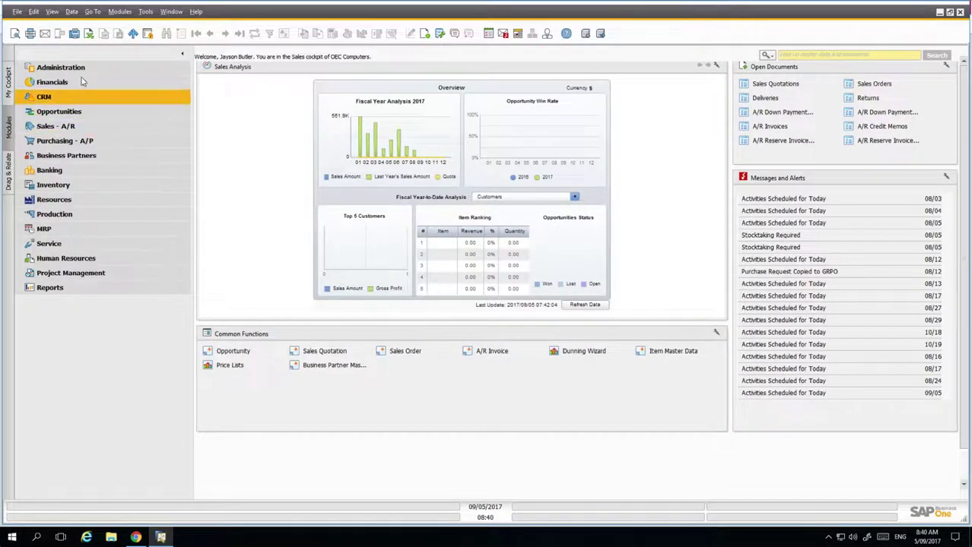
{"action": "left_click", "coordinate": [171, 12]}
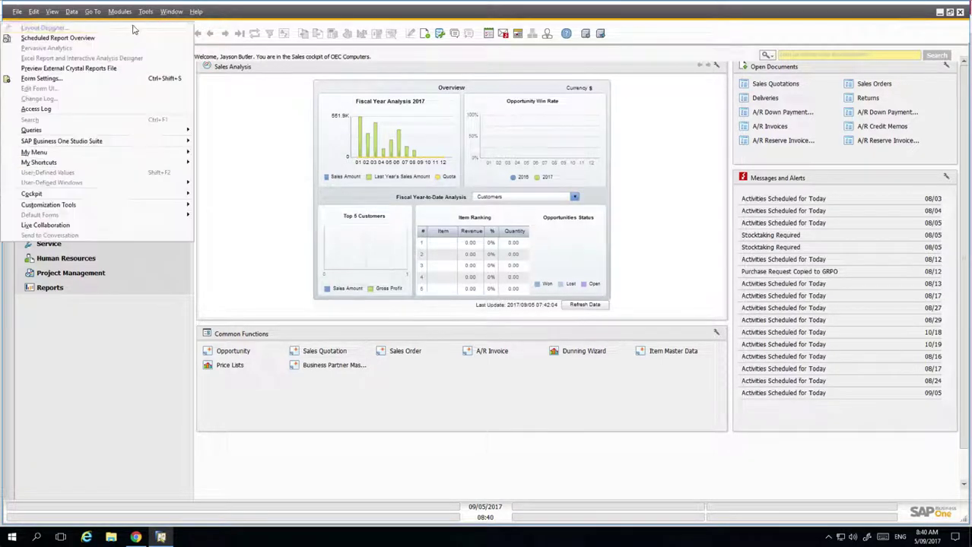
{"action": "left_click", "coordinate": [17, 11]}
{"action": "left_click", "coordinate": [173, 12]}
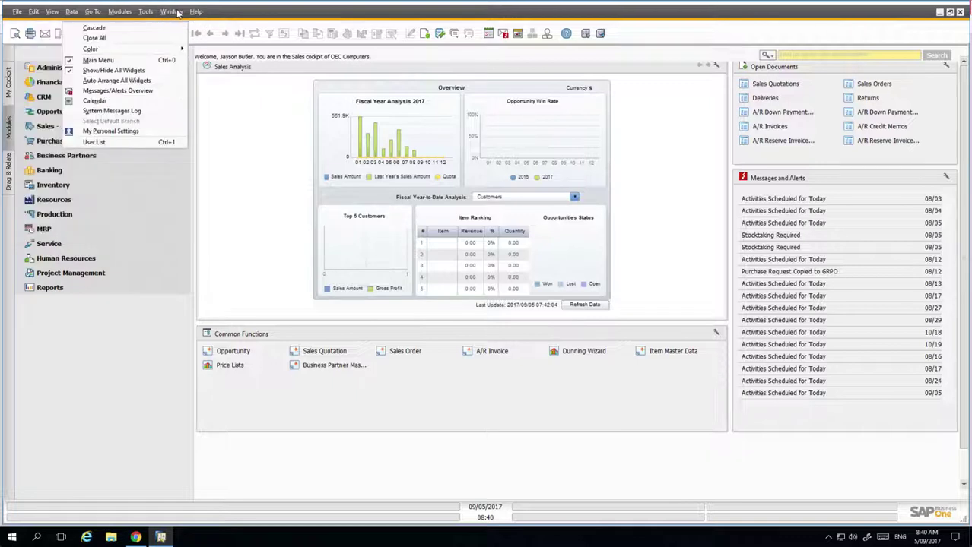
{"action": "left_click", "coordinate": [126, 61]}
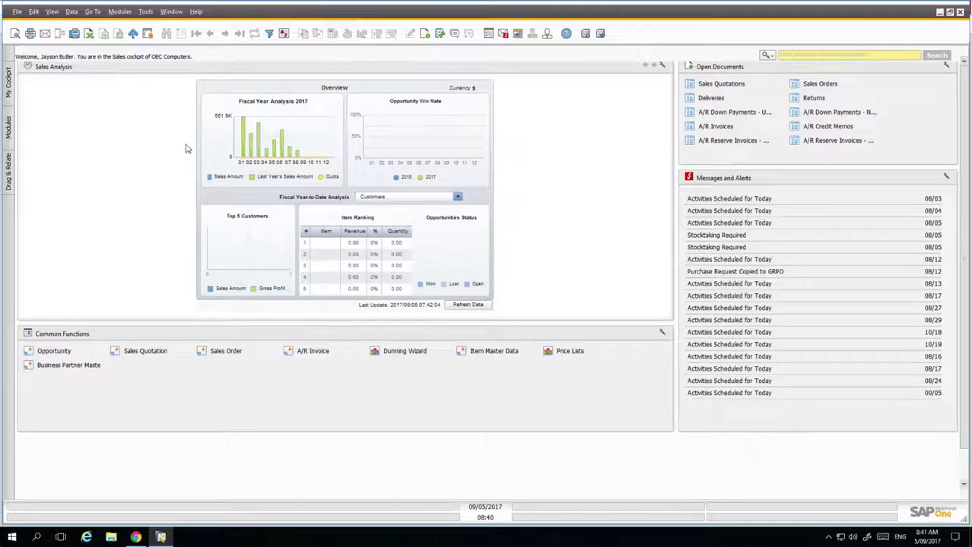
{"action": "key", "text": "ctrl+0"}
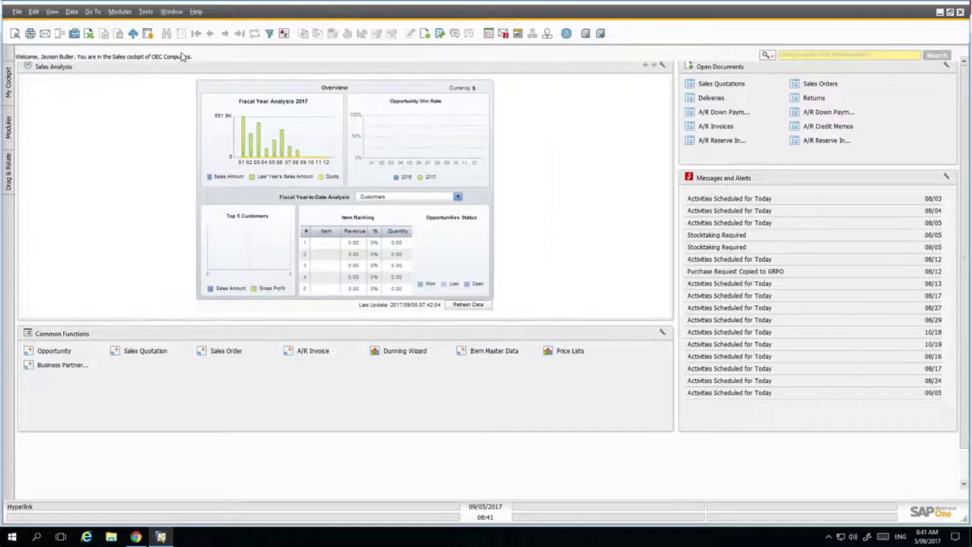
Browse the Financials module's functions down to its Financial Reports submenu, and leave the list without opening anything.
{"action": "left_click", "coordinate": [120, 12]}
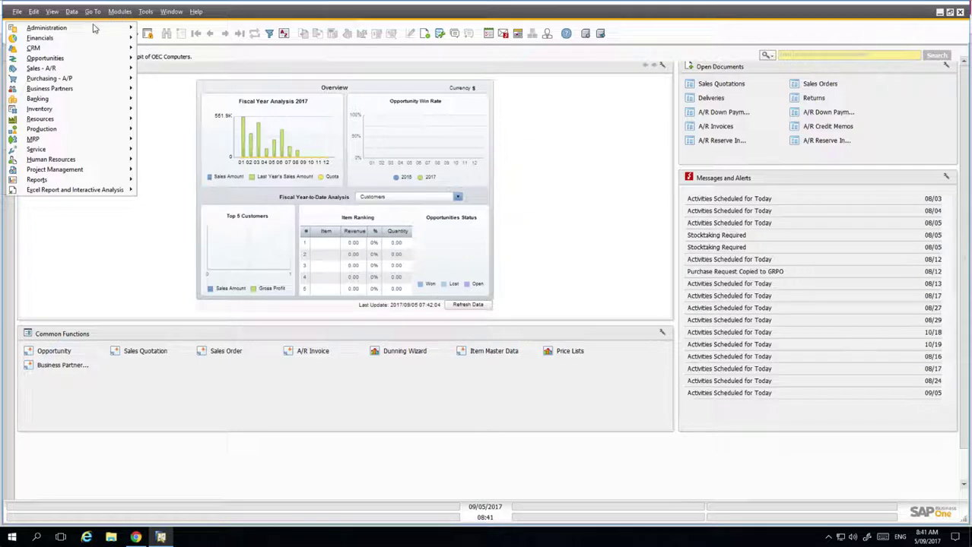
{"action": "left_click", "coordinate": [121, 11]}
{"action": "left_click", "coordinate": [123, 12]}
{"action": "mouse_move", "coordinate": [123, 34]}
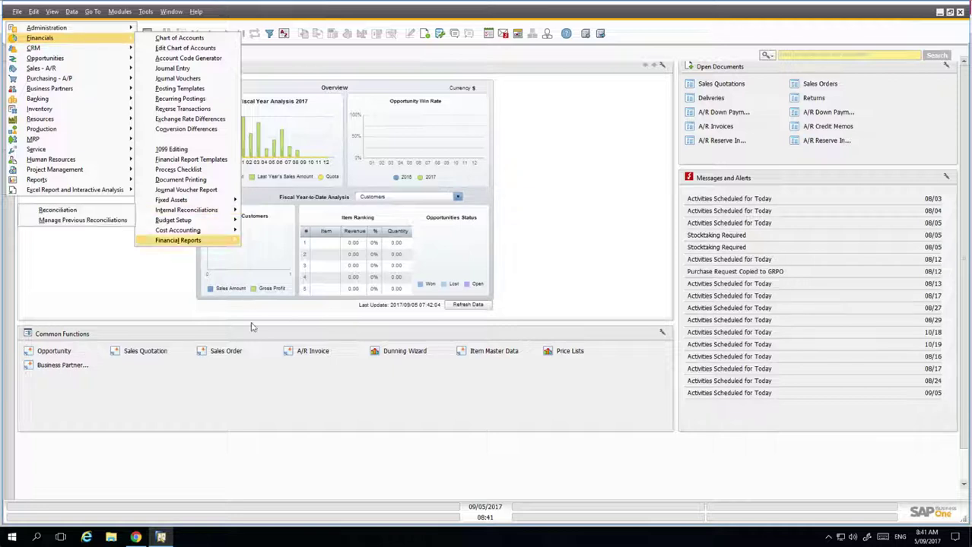
{"action": "mouse_move", "coordinate": [182, 240]}
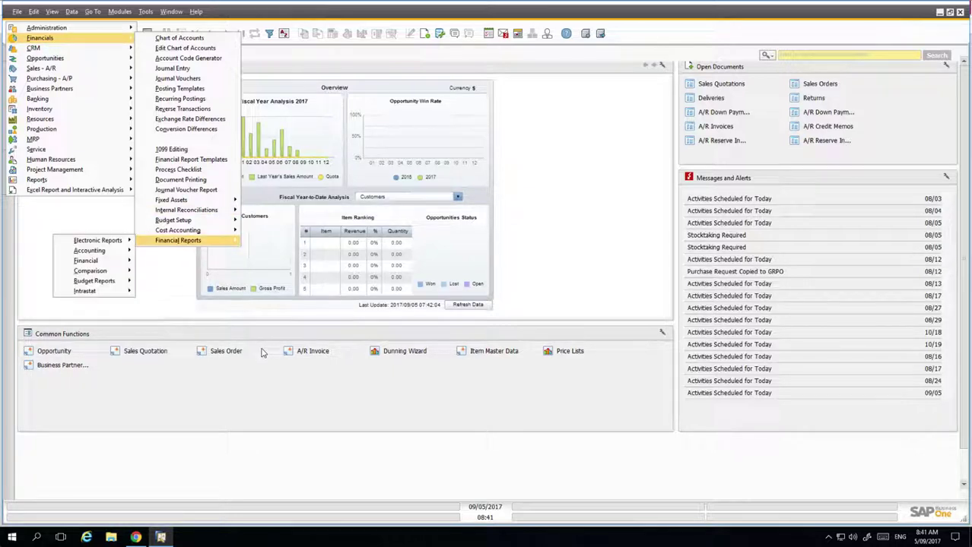
{"action": "left_click", "coordinate": [289, 410]}
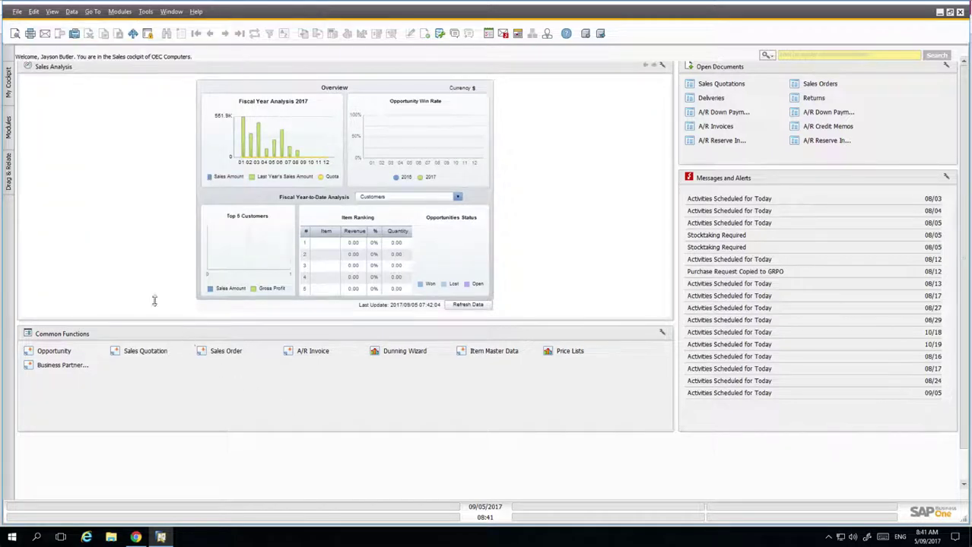
Show the modules in the side menu, expand Service and add Service Call to the Common Functions widget.
{"action": "left_click", "coordinate": [7, 129]}
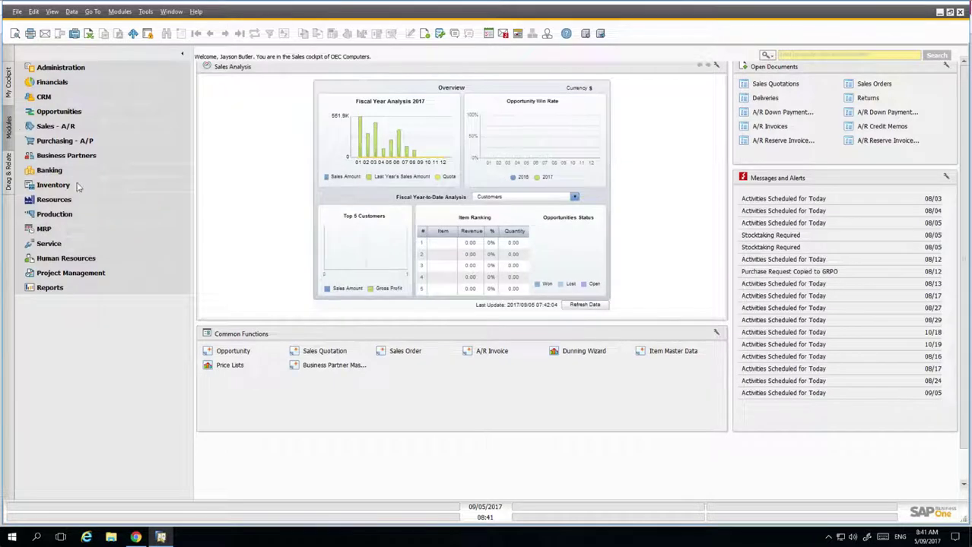
{"action": "left_click", "coordinate": [48, 244]}
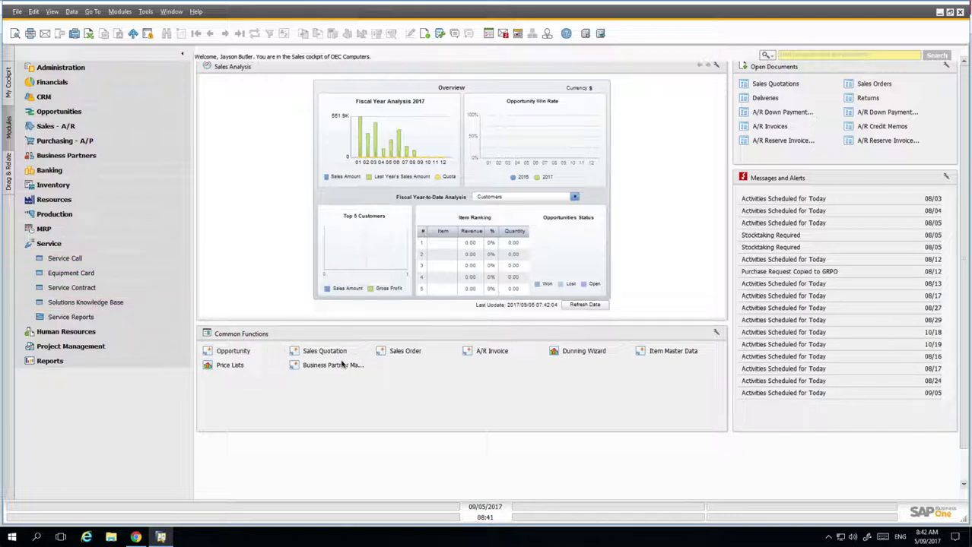
{"action": "left_click_drag", "start_coordinate": [438, 378], "coordinate": [439, 380]}
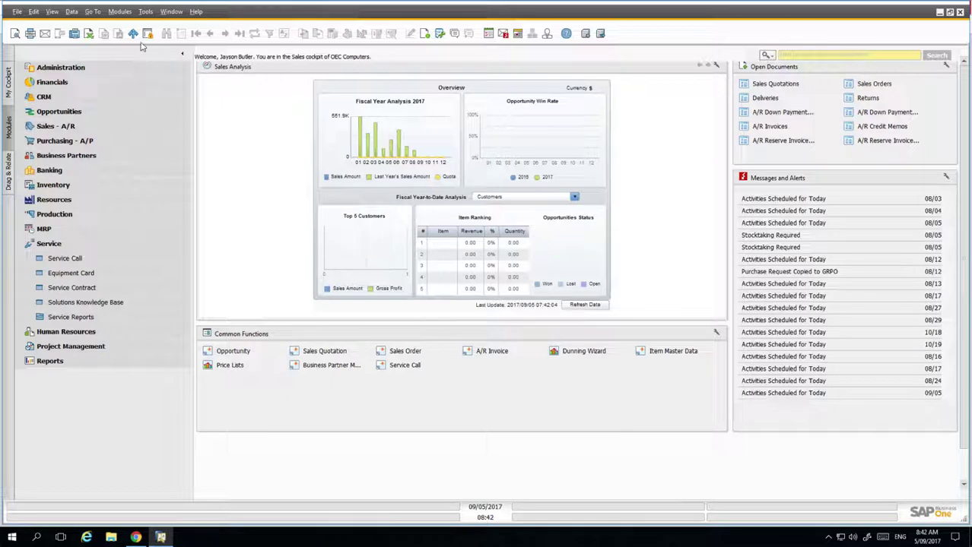
Set the cockpit search to look through menus and search for Service.
{"action": "left_click", "coordinate": [171, 15]}
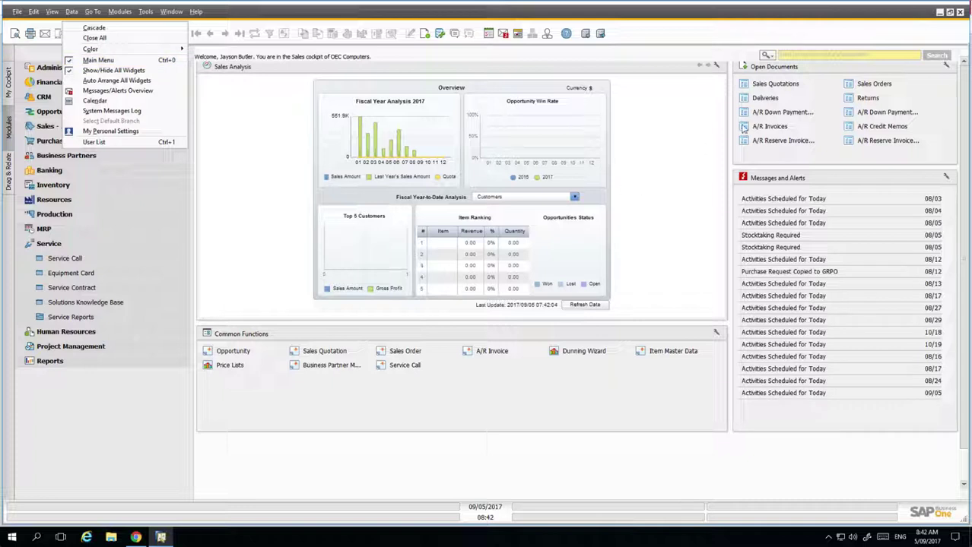
{"action": "left_click", "coordinate": [837, 54]}
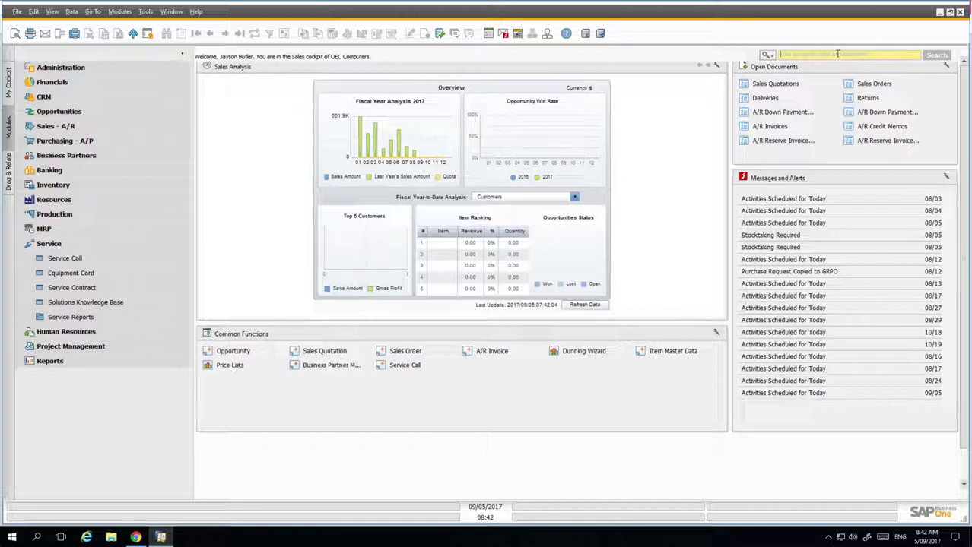
{"action": "left_click", "coordinate": [767, 56]}
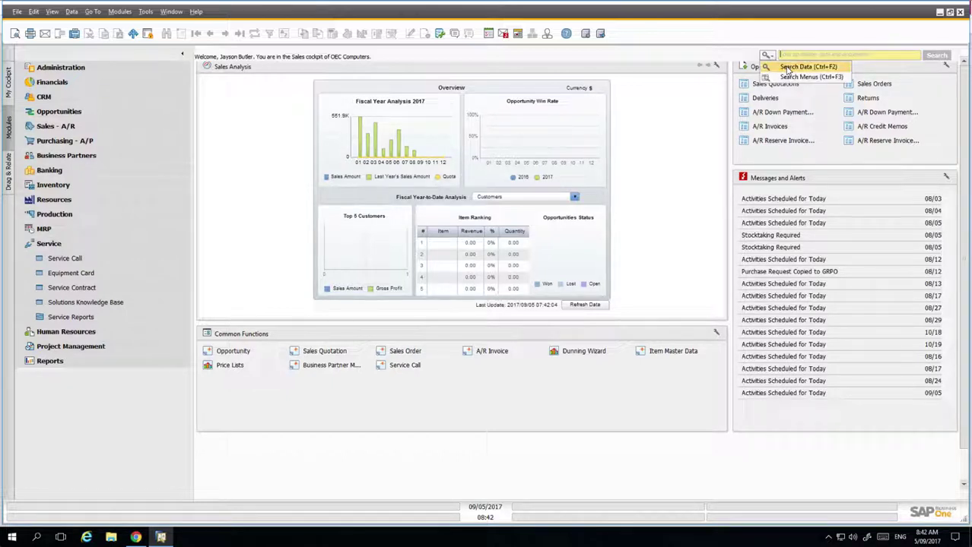
{"action": "left_click", "coordinate": [792, 78]}
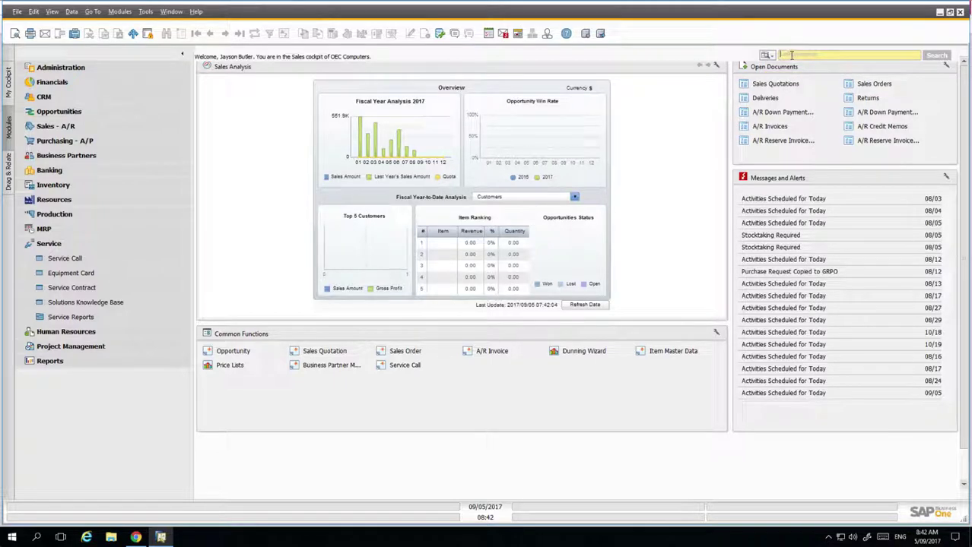
{"action": "type", "text": "Servic"}
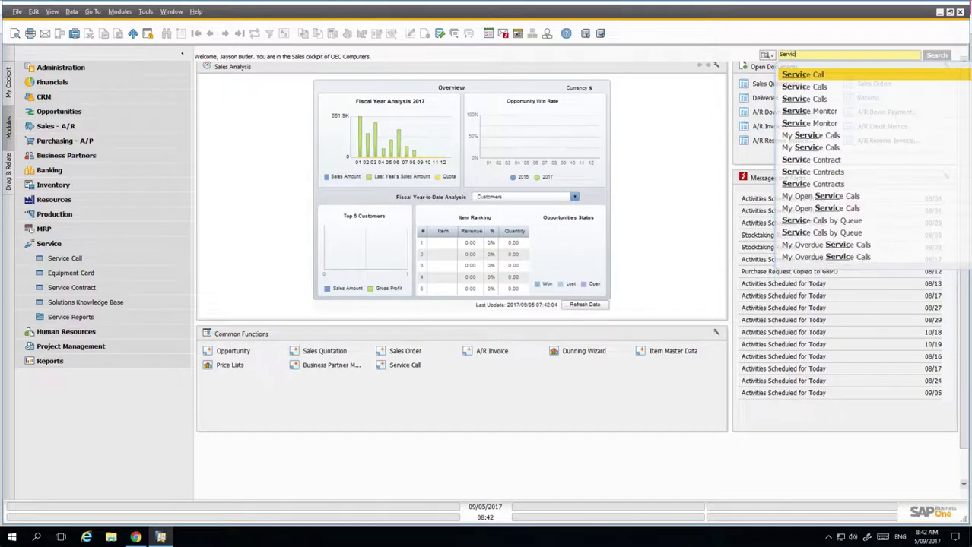
{"action": "type", "text": "e"}
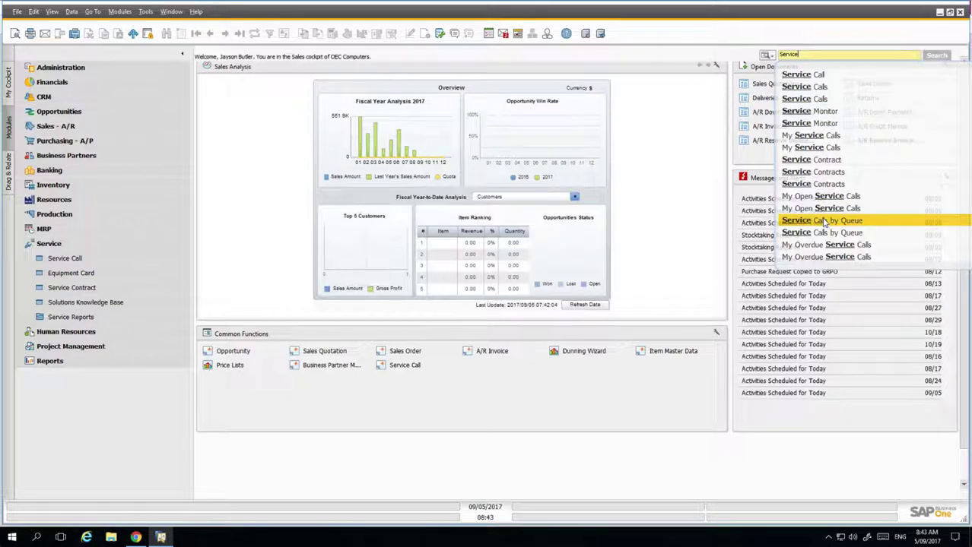
Open the Sales Order form by searching the menus for Order, and close the form without entering data.
{"action": "key", "text": "BackSpace"}
{"action": "key", "text": "BackSpace"}
{"action": "key", "text": "BackSpace"}
{"action": "key", "text": "BackSpace"}
{"action": "key", "text": "BackSpace"}
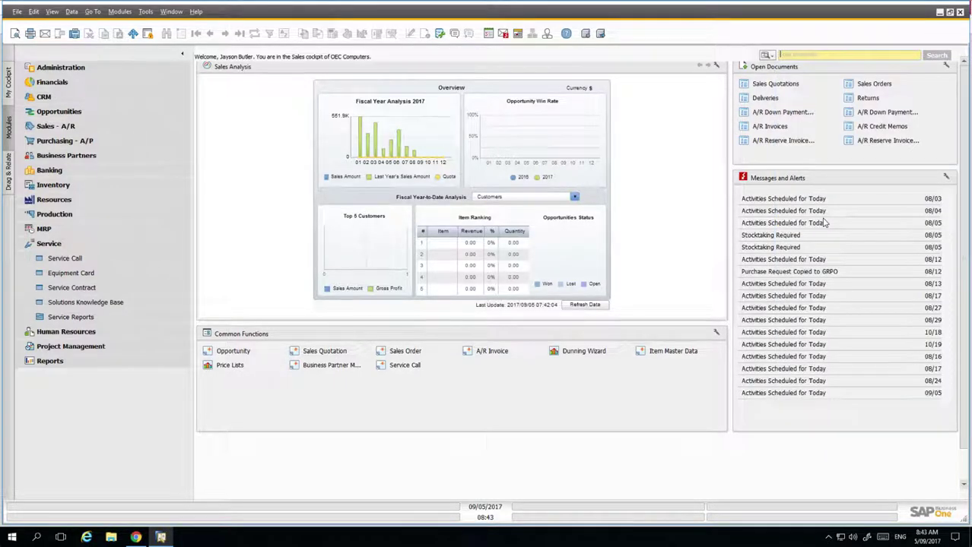
{"action": "type", "text": "Order"}
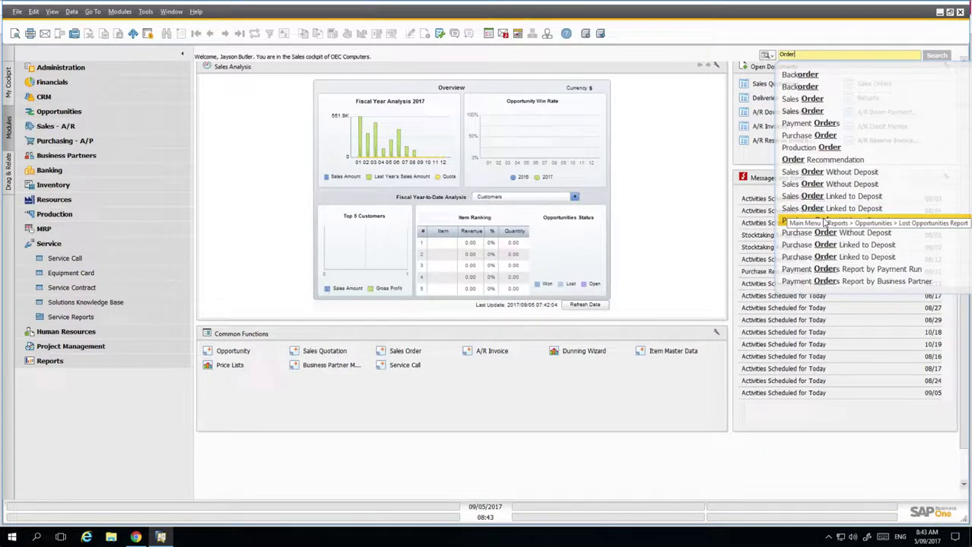
{"action": "left_click", "coordinate": [799, 100]}
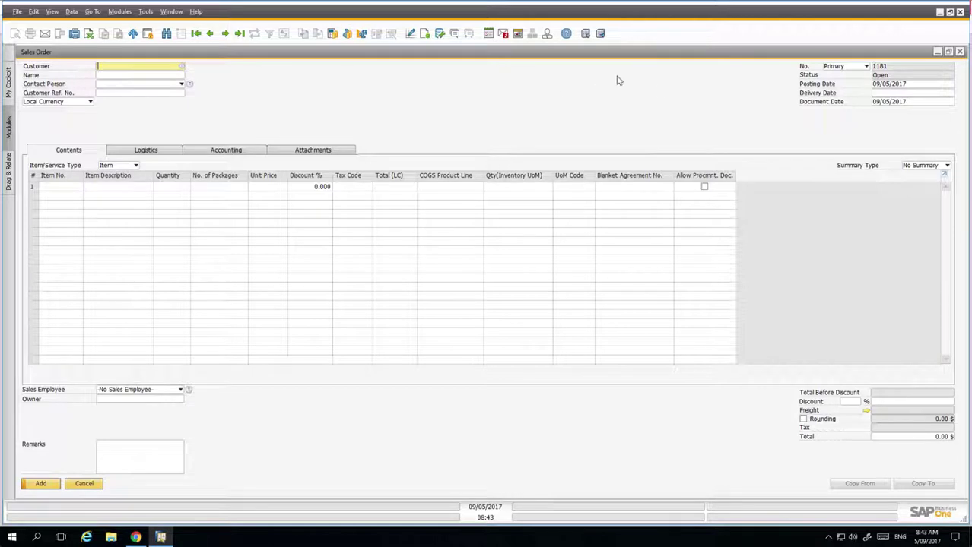
{"action": "left_click", "coordinate": [948, 52]}
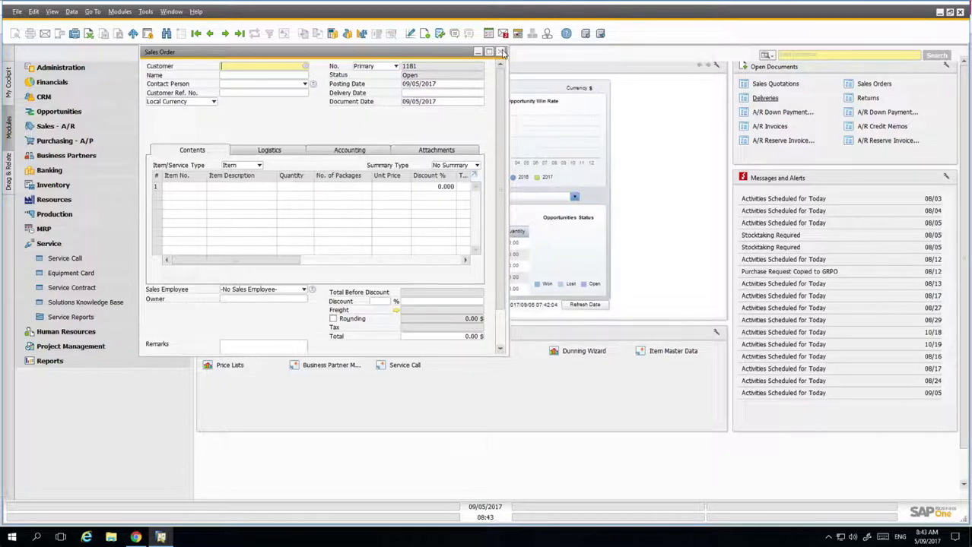
{"action": "left_click", "coordinate": [500, 51]}
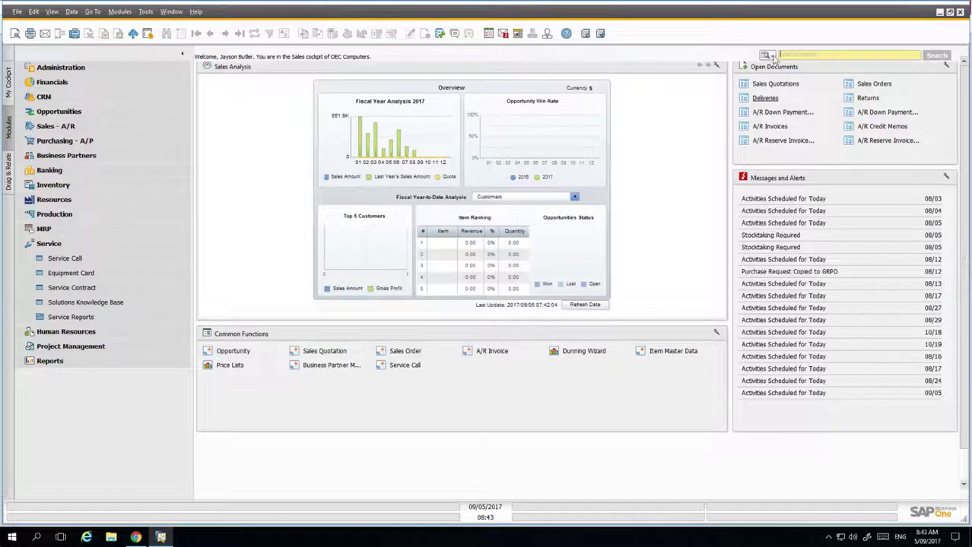
Open Business Partner Master Data by searching the menus for business, and go to the first record.
{"action": "left_click", "coordinate": [829, 56]}
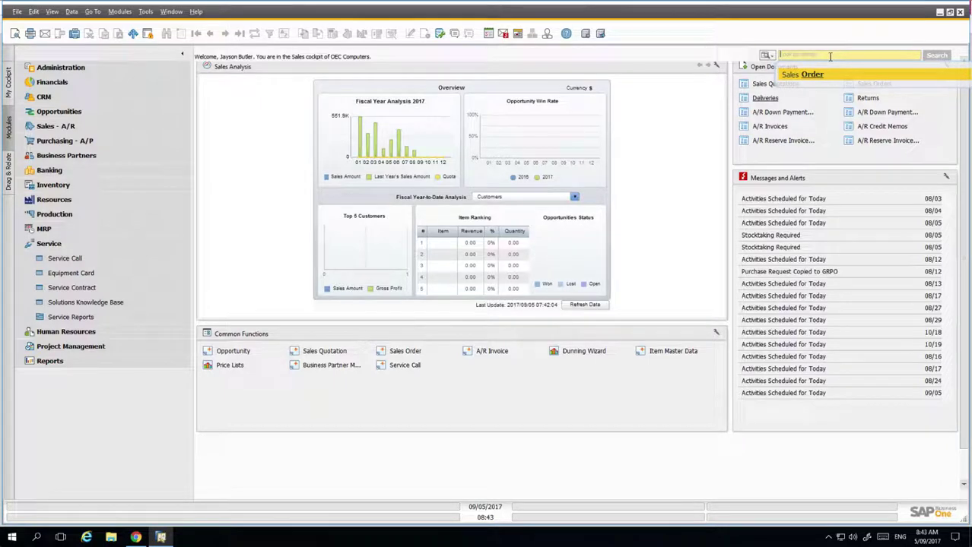
{"action": "type", "text": "business"}
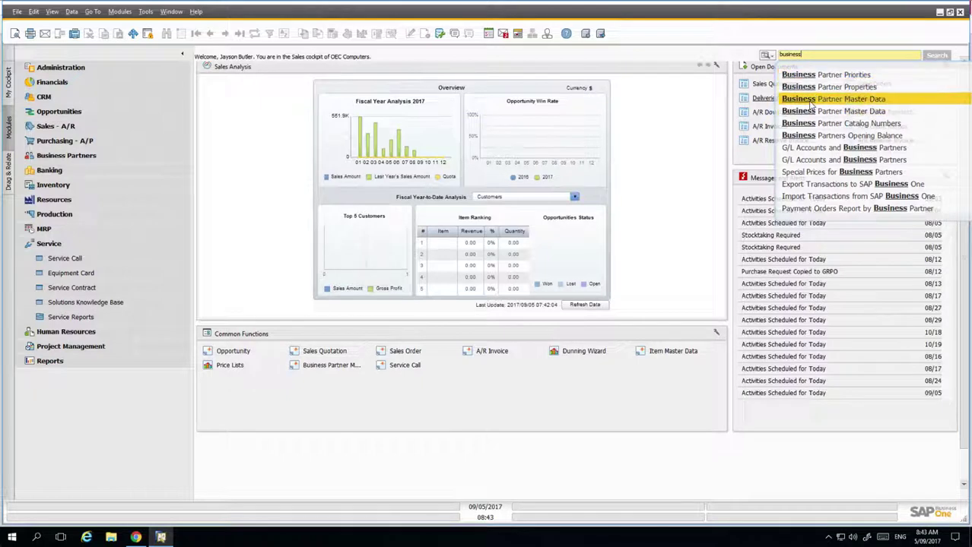
{"action": "left_click", "coordinate": [810, 105]}
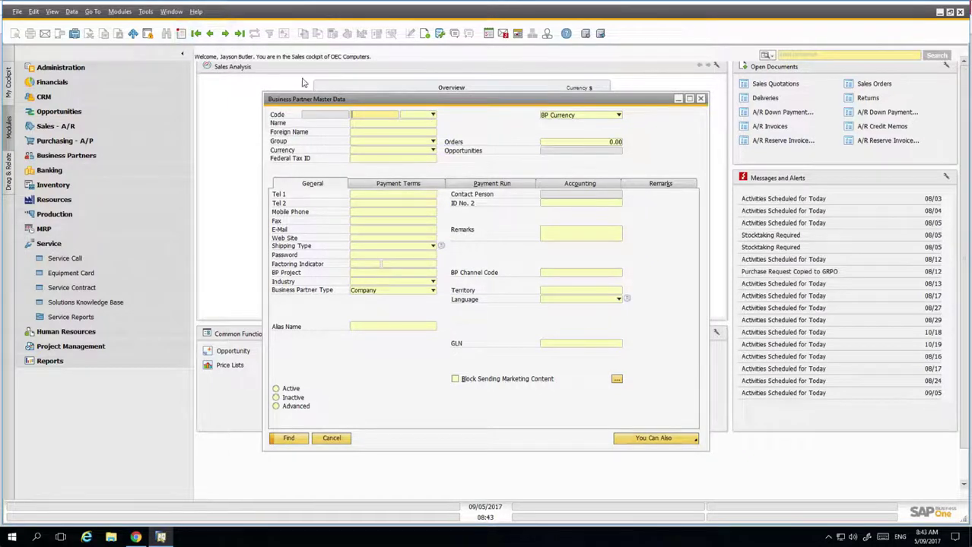
{"action": "left_click", "coordinate": [196, 34]}
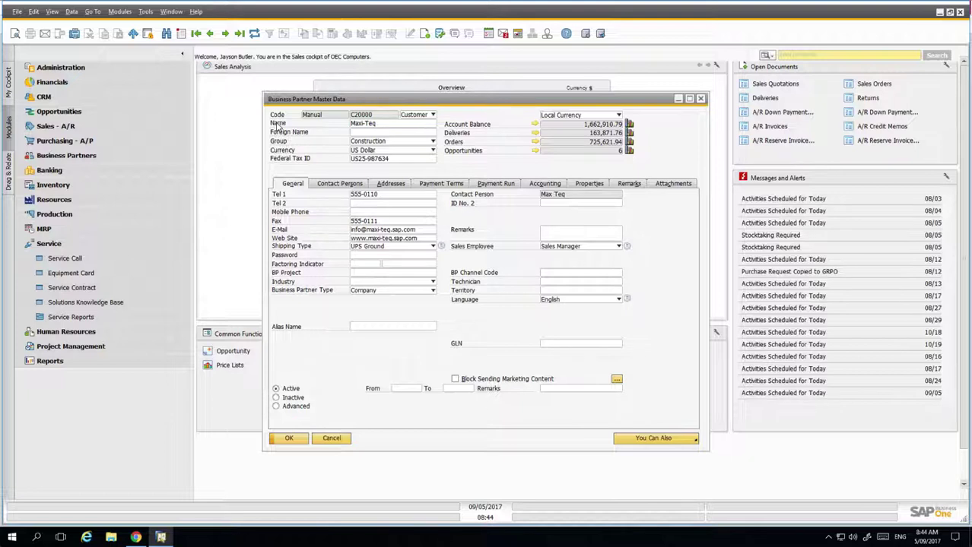
Change the Name field's label on the business partner form to Client Name in bold.
{"action": "double_click", "coordinate": [279, 126], "text": "ctrl"}
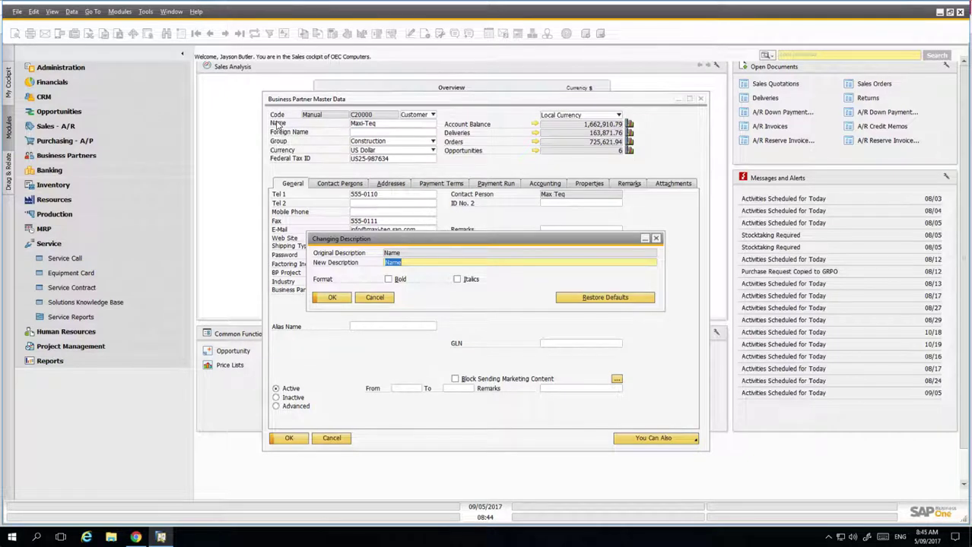
{"action": "type", "text": "Client Name"}
{"action": "left_click", "coordinate": [389, 280]}
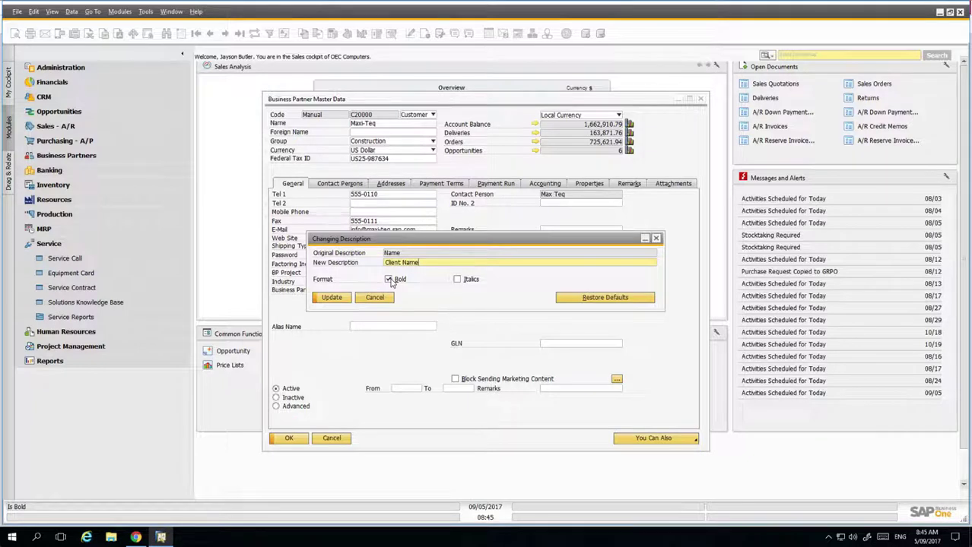
{"action": "left_click", "coordinate": [332, 299]}
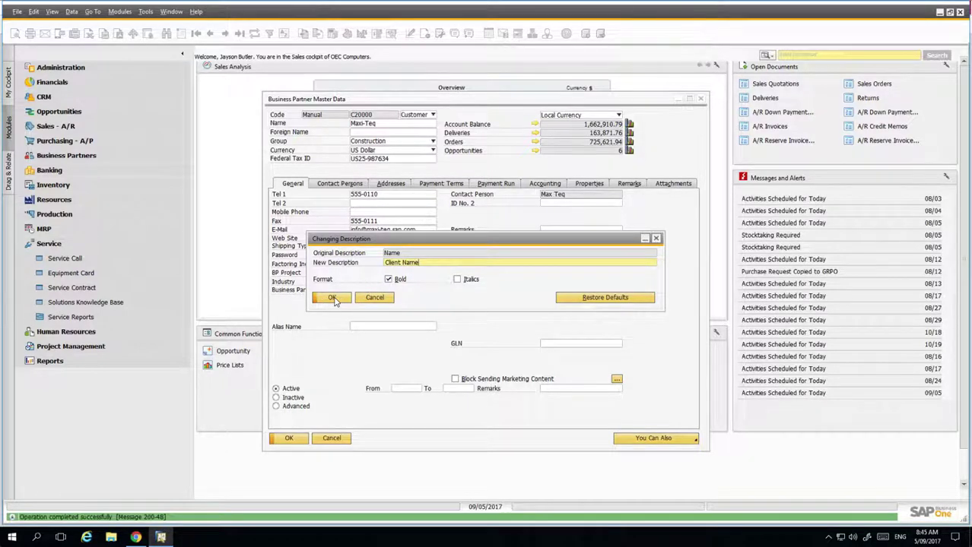
{"action": "left_click", "coordinate": [332, 298]}
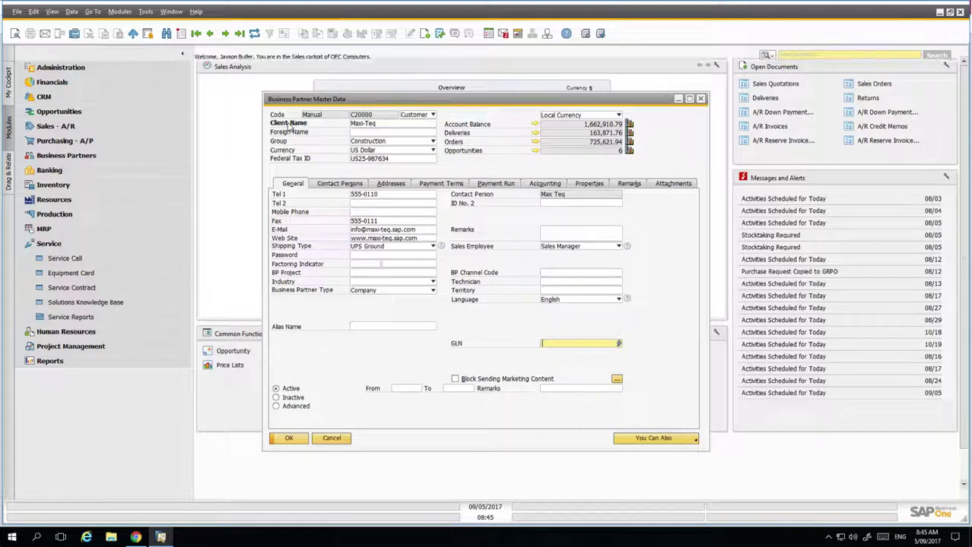
Restore the default description of the Client Name label on the business partner form.
{"action": "double_click", "coordinate": [290, 124], "text": "ctrl"}
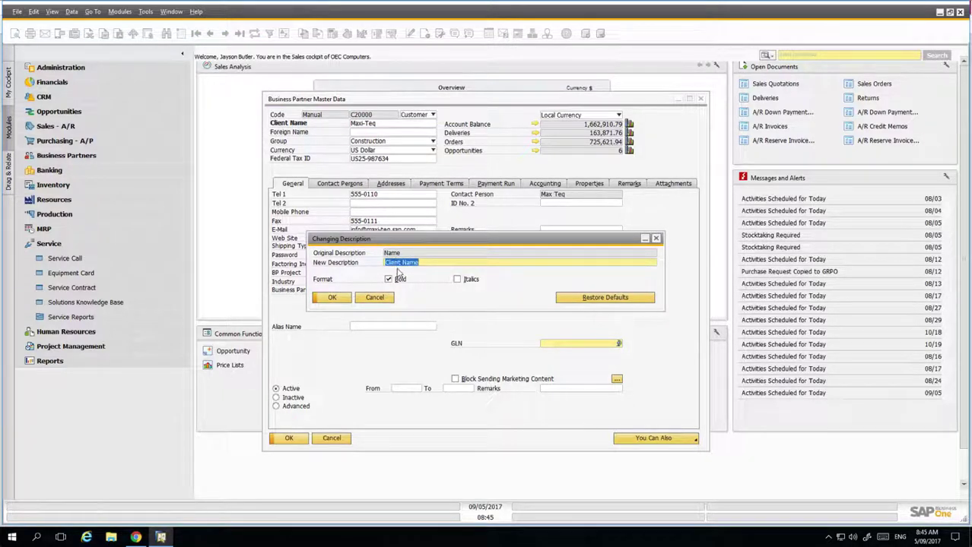
{"action": "left_click", "coordinate": [604, 298]}
{"action": "left_click", "coordinate": [327, 298]}
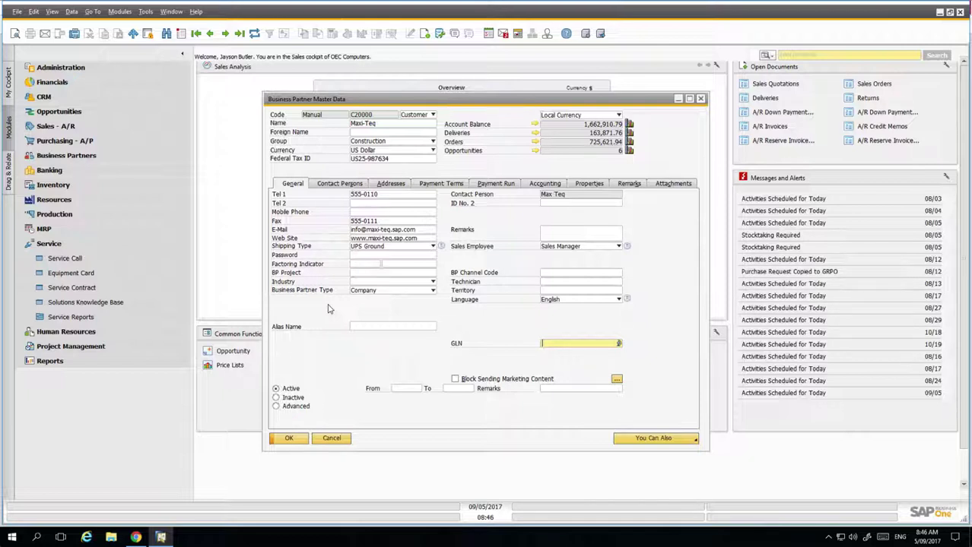
Display the context actions available for the business partner record.
{"action": "right_click", "coordinate": [329, 308]}
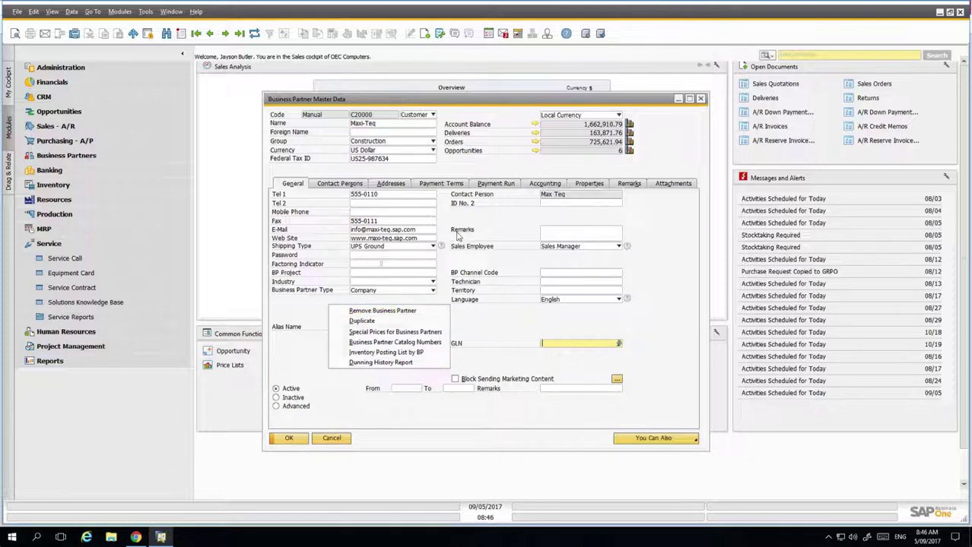
Try to remove the open business partner record and confirm the removal.
{"action": "left_click", "coordinate": [405, 312]}
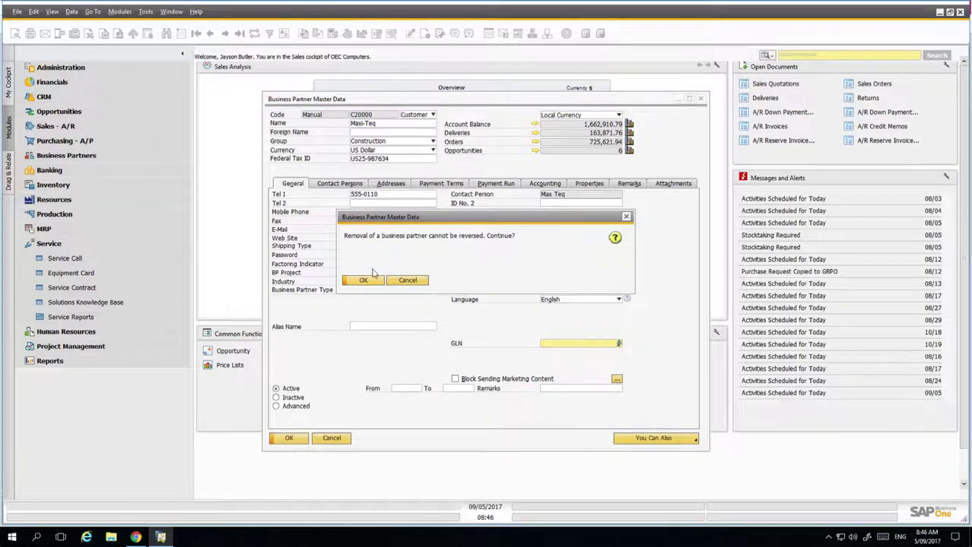
{"action": "left_click", "coordinate": [371, 281]}
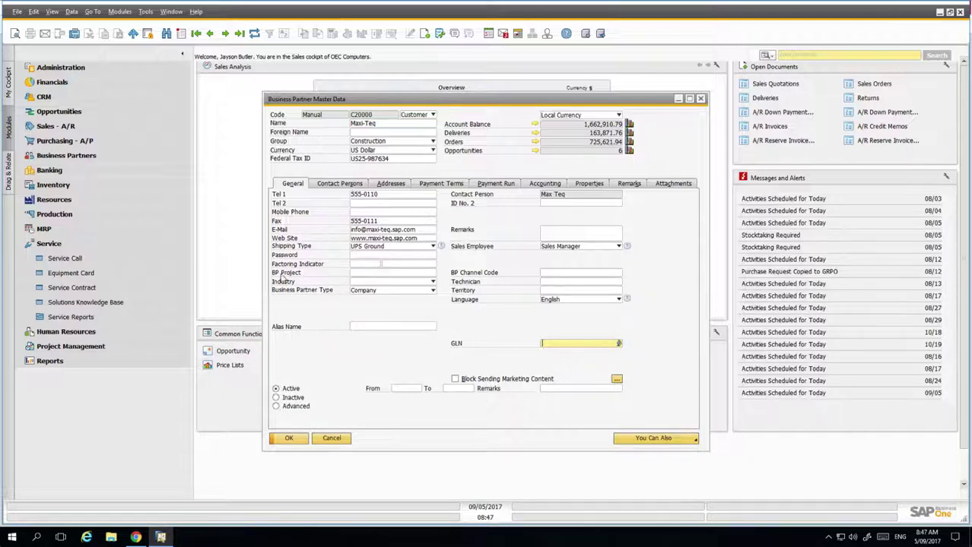
Open the System Messages Log in its own window and limit the display to the last 5 messages.
{"action": "left_click", "coordinate": [169, 14]}
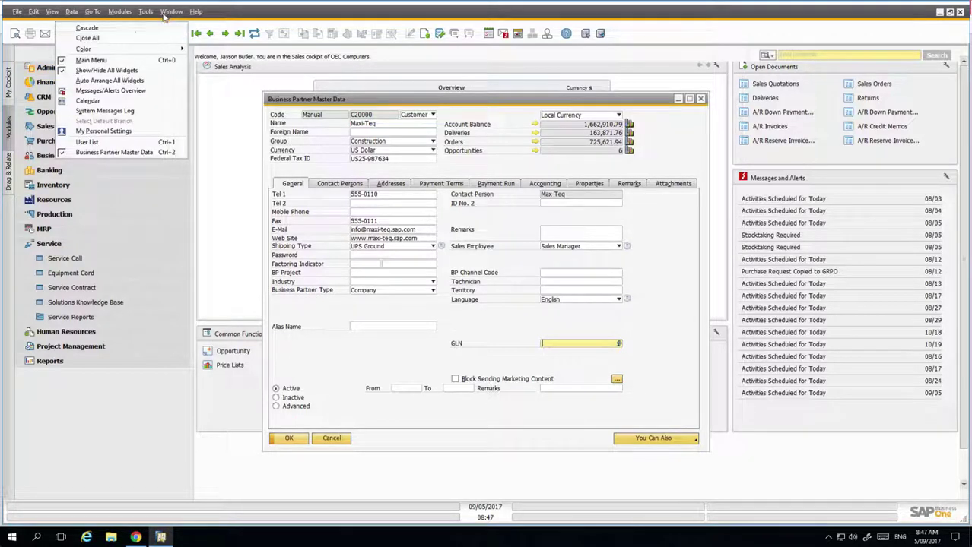
{"action": "mouse_move", "coordinate": [145, 11]}
{"action": "left_click", "coordinate": [152, 112]}
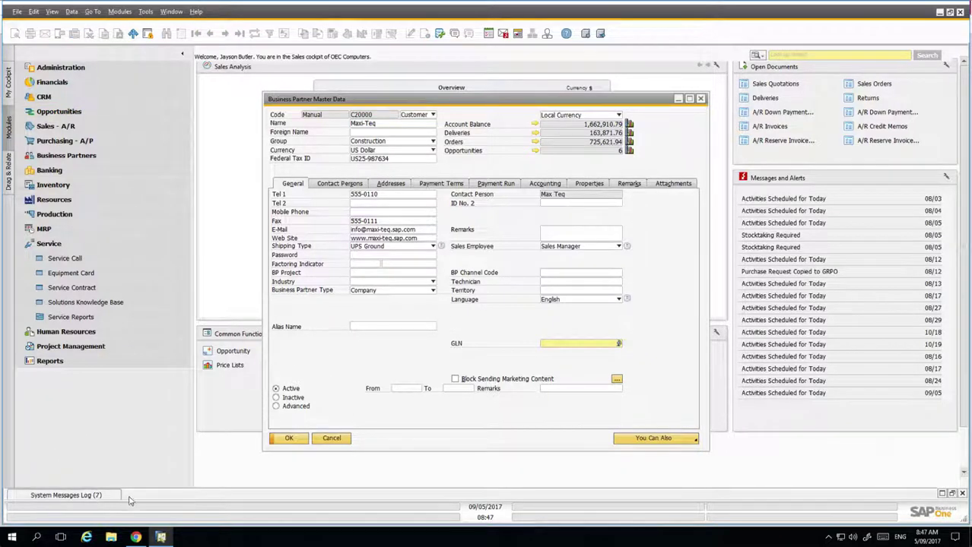
{"action": "left_click", "coordinate": [953, 494]}
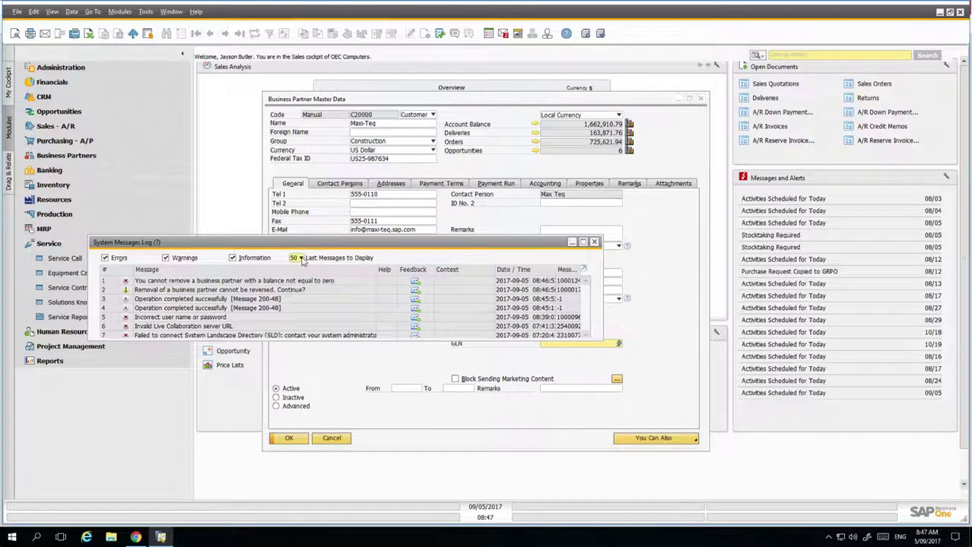
{"action": "left_click", "coordinate": [301, 258]}
{"action": "left_click", "coordinate": [294, 267]}
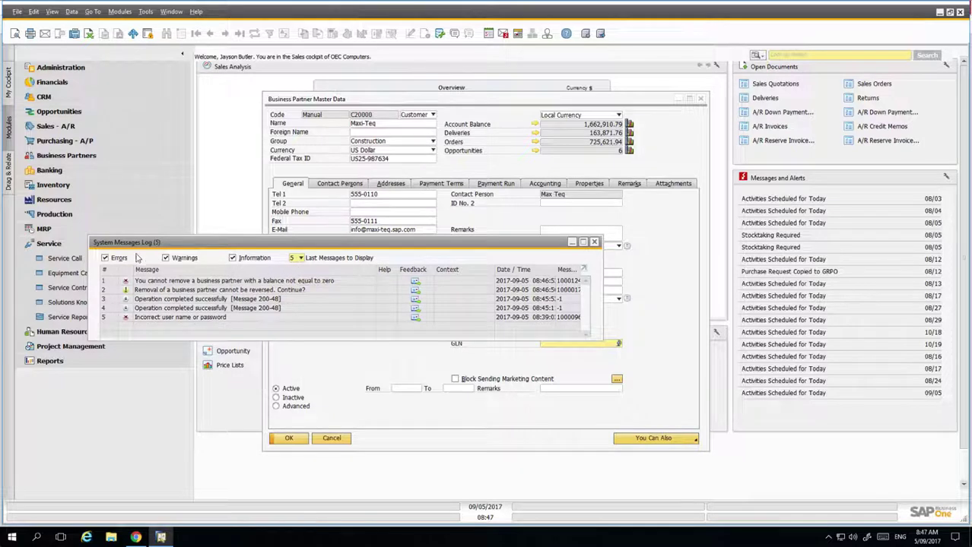
Filter the system messages log to errors only, switch it to warnings only, and clear the warnings filter.
{"action": "left_click", "coordinate": [166, 258]}
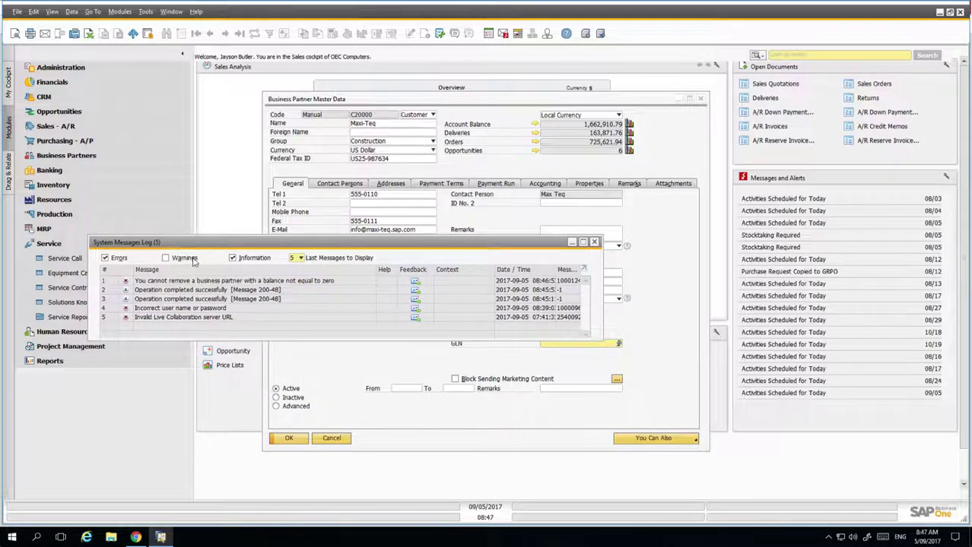
{"action": "left_click", "coordinate": [232, 259]}
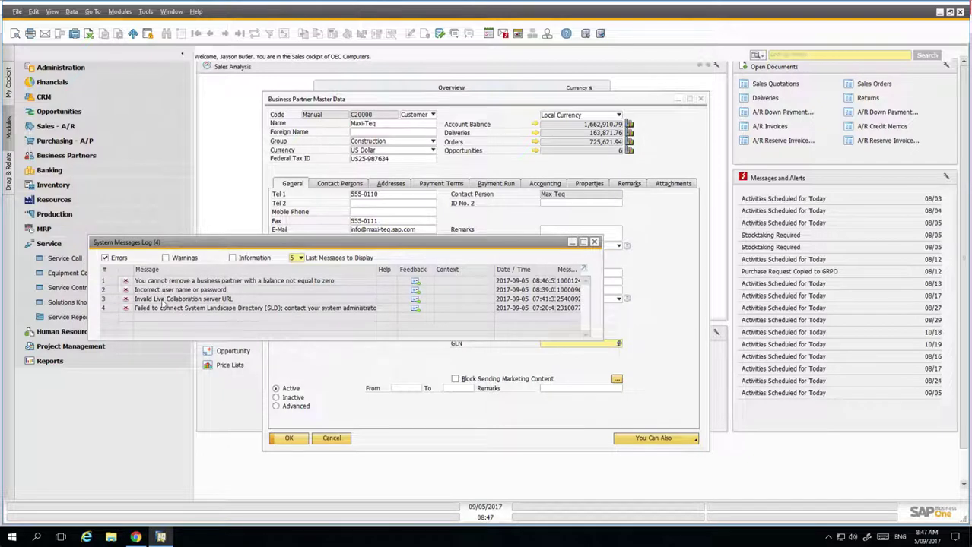
{"action": "left_click", "coordinate": [106, 259]}
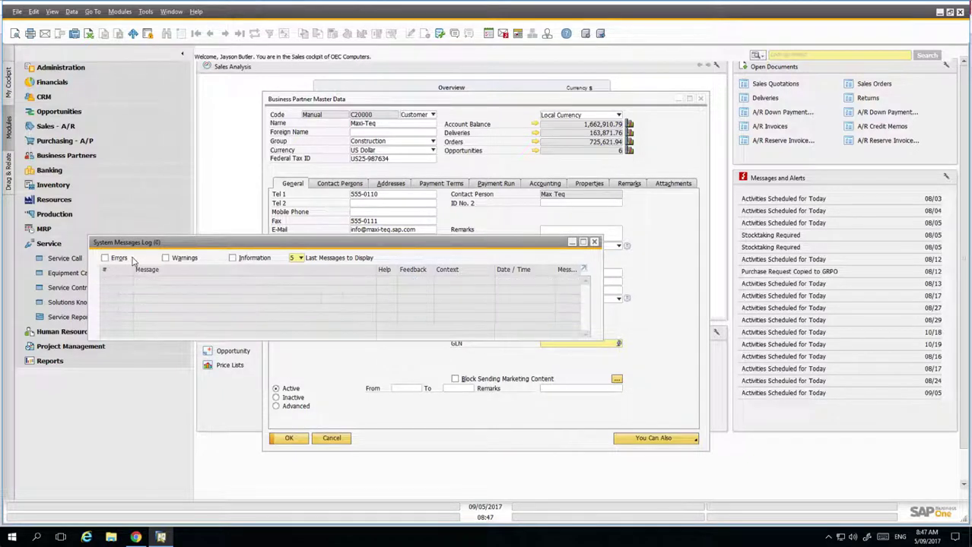
{"action": "left_click", "coordinate": [166, 258]}
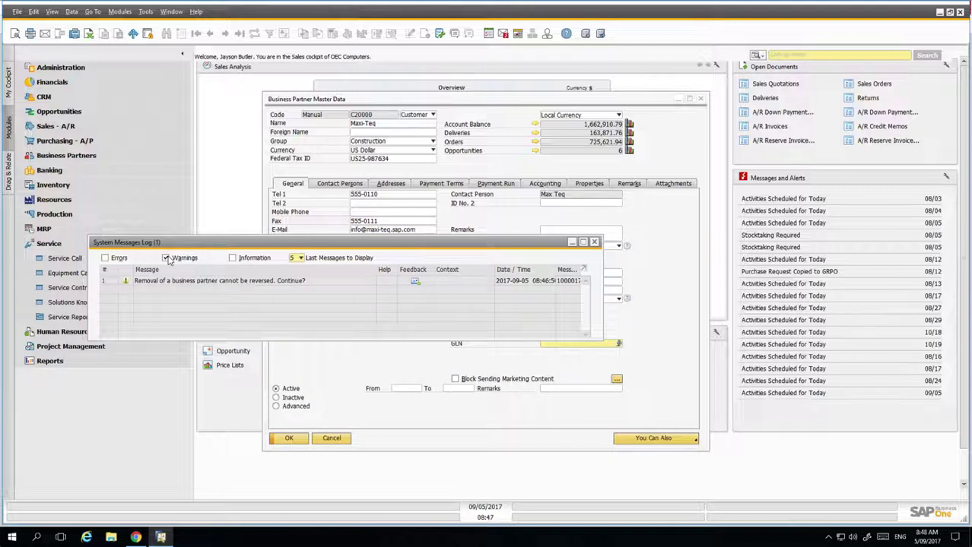
{"action": "left_click", "coordinate": [167, 259]}
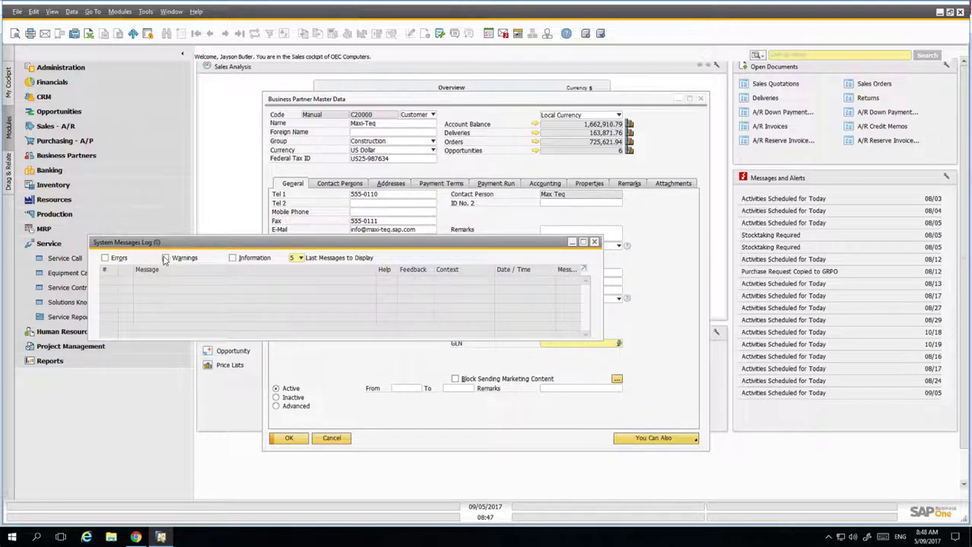
Include errors, warnings and information in the messages log again, and close the log.
{"action": "left_click", "coordinate": [106, 258]}
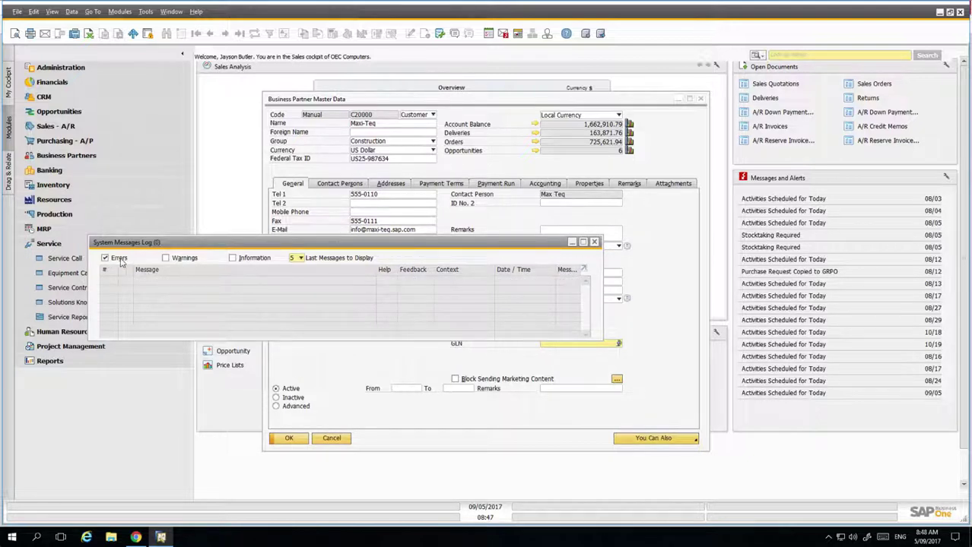
{"action": "left_click", "coordinate": [166, 259]}
{"action": "left_click", "coordinate": [233, 259]}
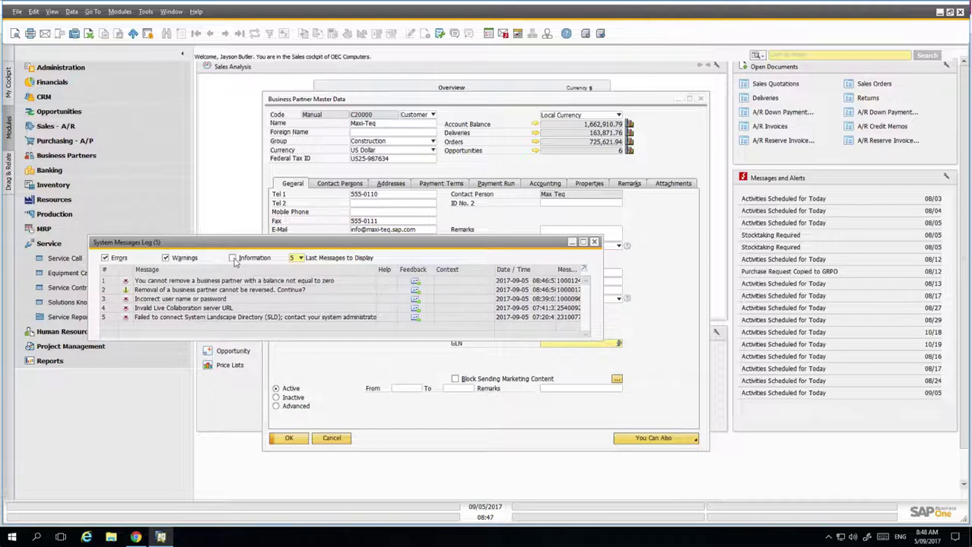
{"action": "left_click", "coordinate": [594, 243]}
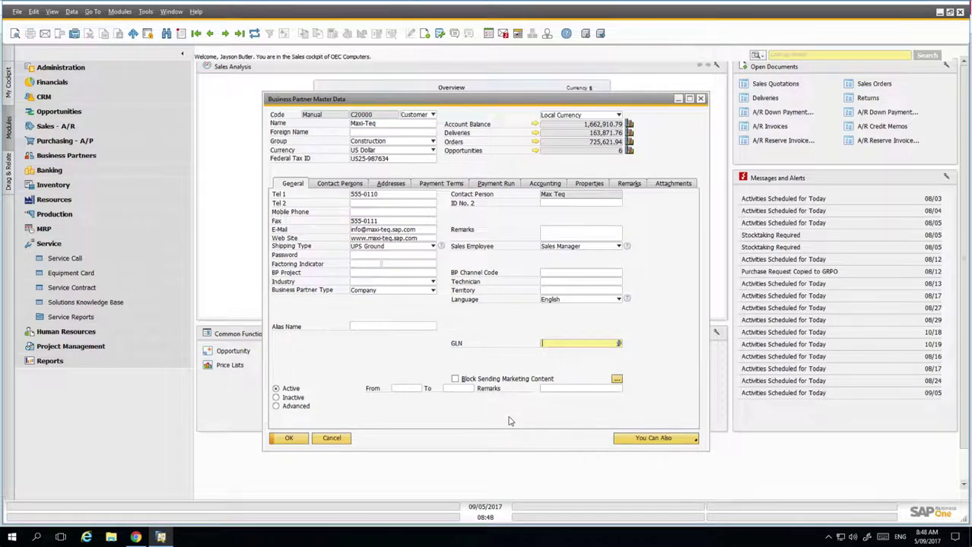
Open the Special Prices for Business Partners form from the business partner record, and close it again.
{"action": "right_click", "coordinate": [333, 349]}
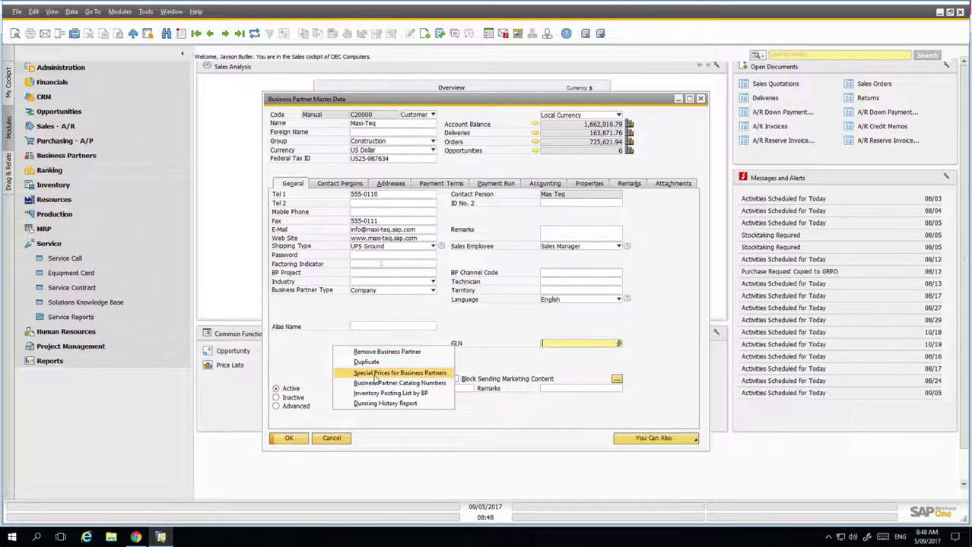
{"action": "left_click", "coordinate": [374, 373]}
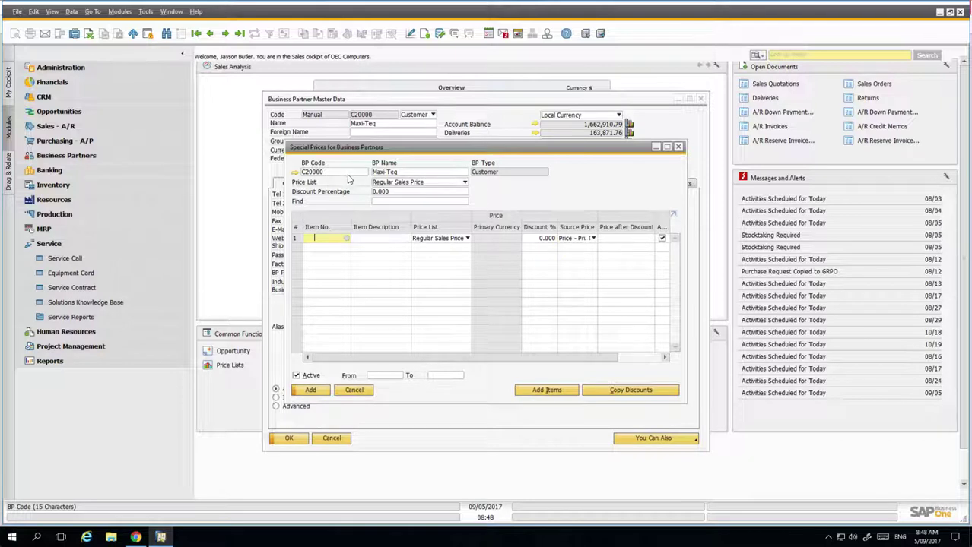
{"action": "left_click", "coordinate": [678, 148]}
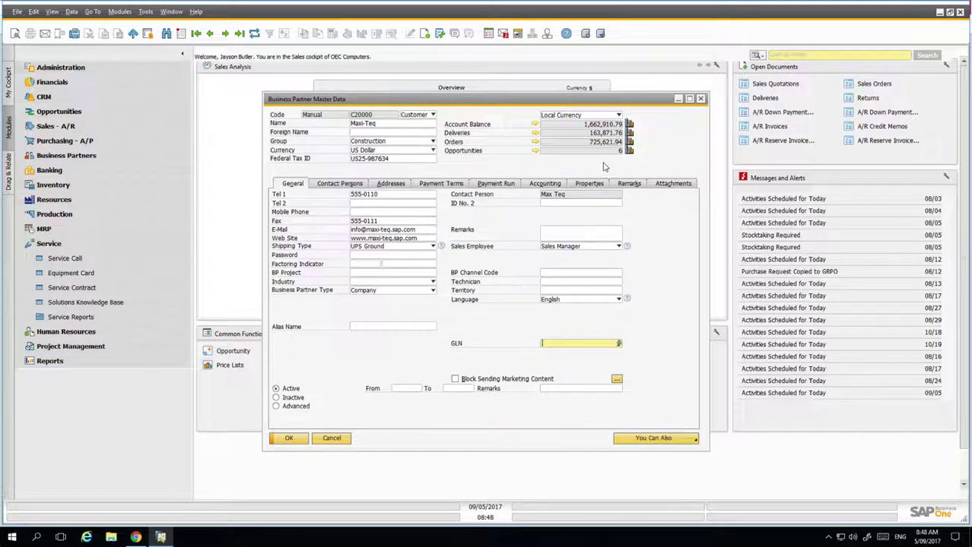
Close the business partner master data form and open a new sales order in a maximized window.
{"action": "left_click", "coordinate": [702, 99]}
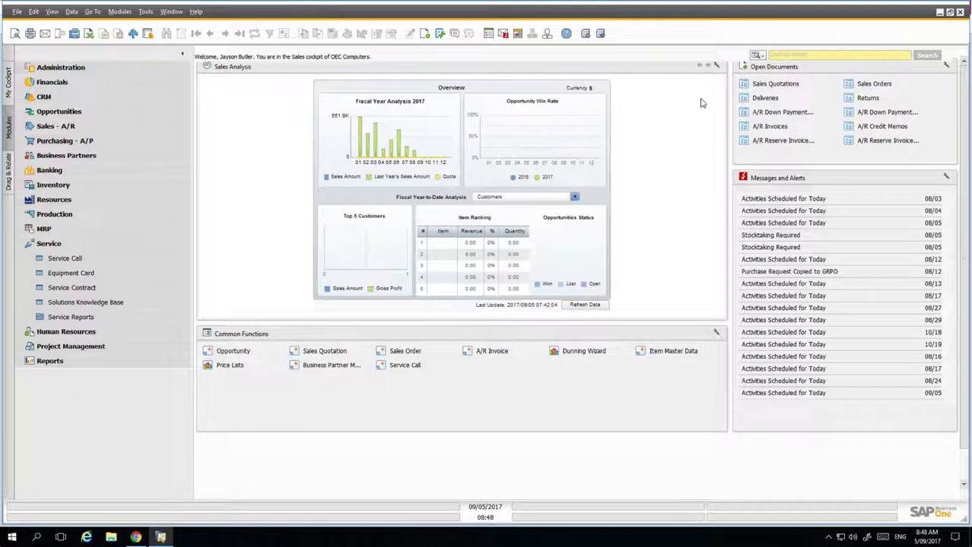
{"action": "left_click", "coordinate": [409, 350]}
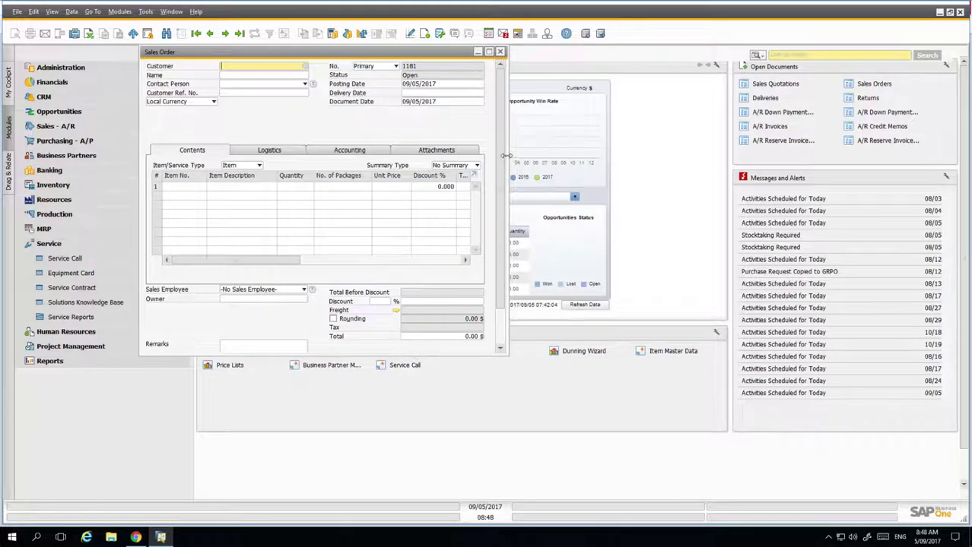
{"action": "left_click", "coordinate": [488, 52]}
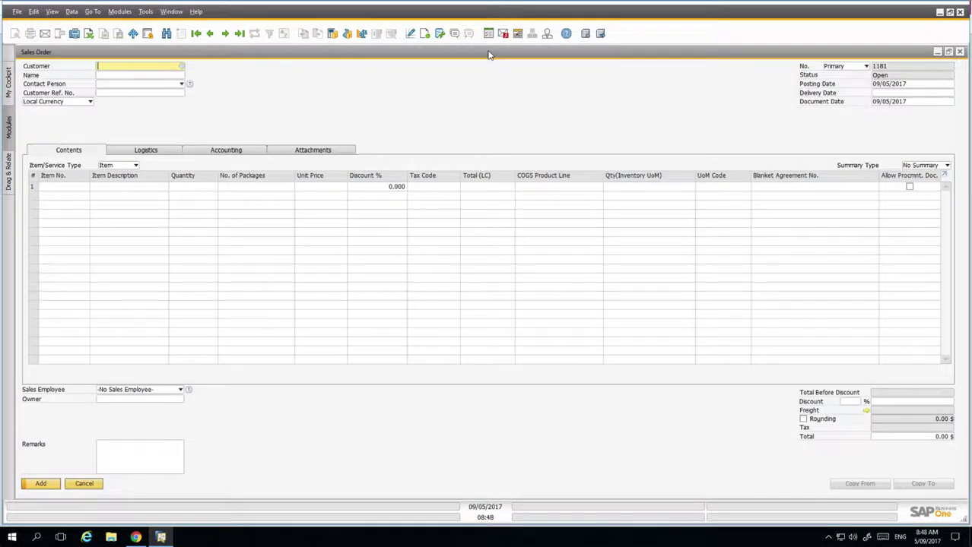
Check the context actions of the blank sales order, and go to the last sales order record.
{"action": "right_click", "coordinate": [489, 113]}
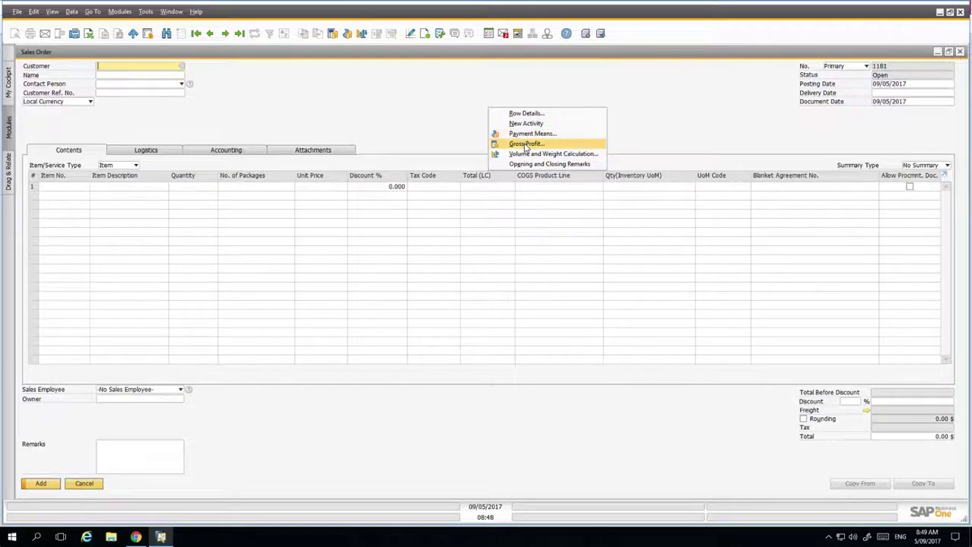
{"action": "left_click", "coordinate": [436, 122]}
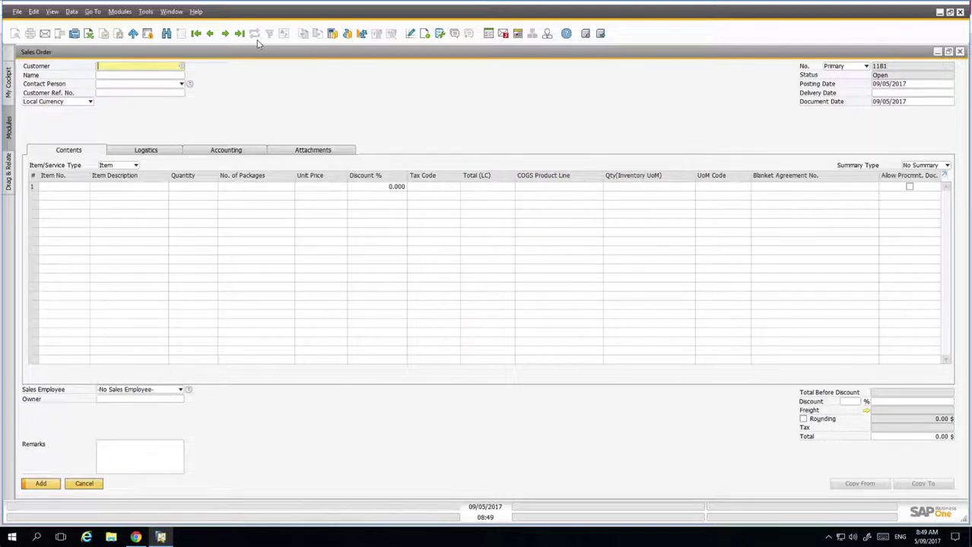
{"action": "left_click", "coordinate": [227, 34]}
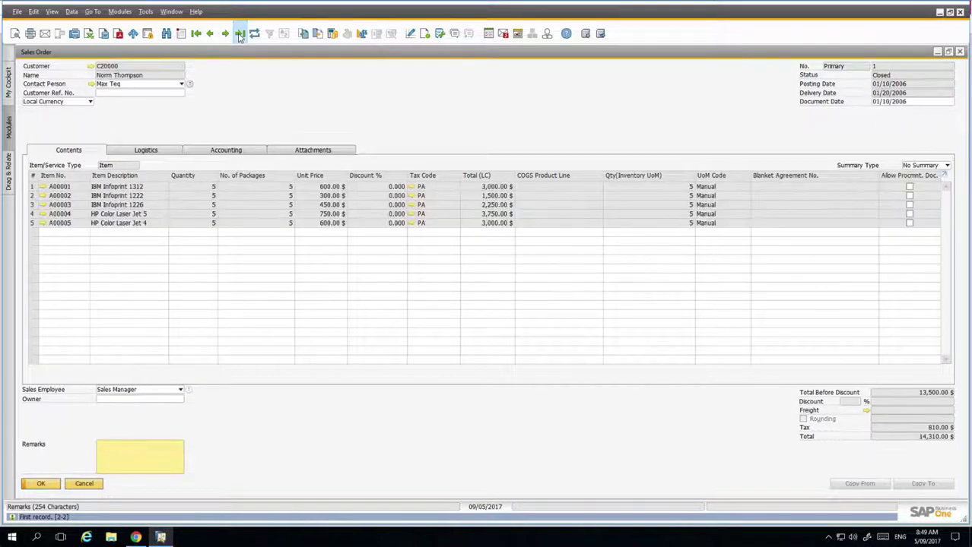
{"action": "left_click", "coordinate": [239, 34]}
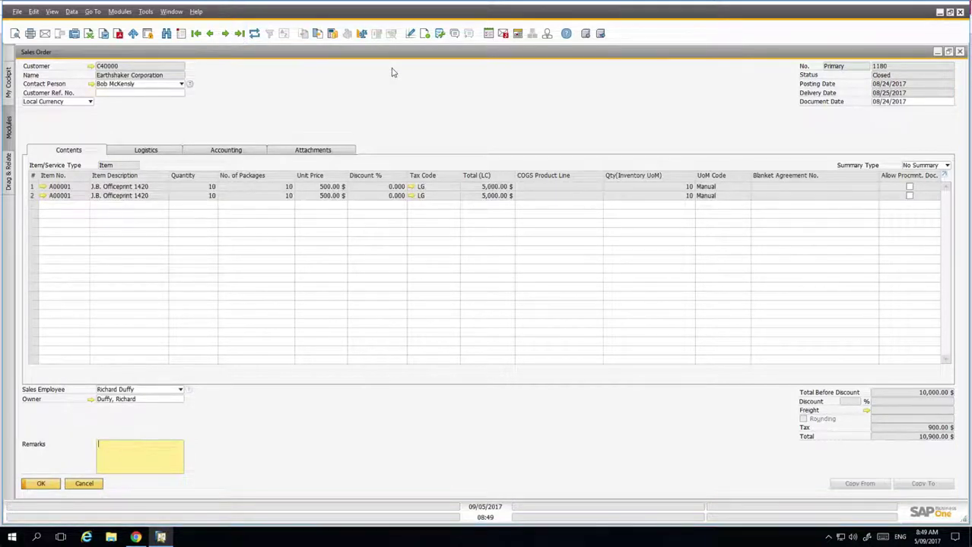
View the gross profit calculation of the sales order, and leave it without changes.
{"action": "right_click", "coordinate": [534, 120]}
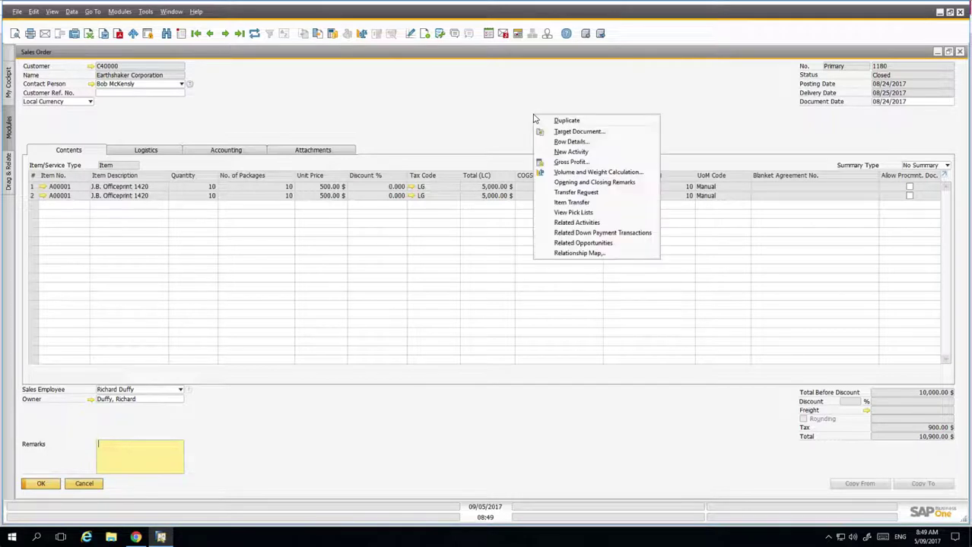
{"action": "left_click", "coordinate": [569, 162]}
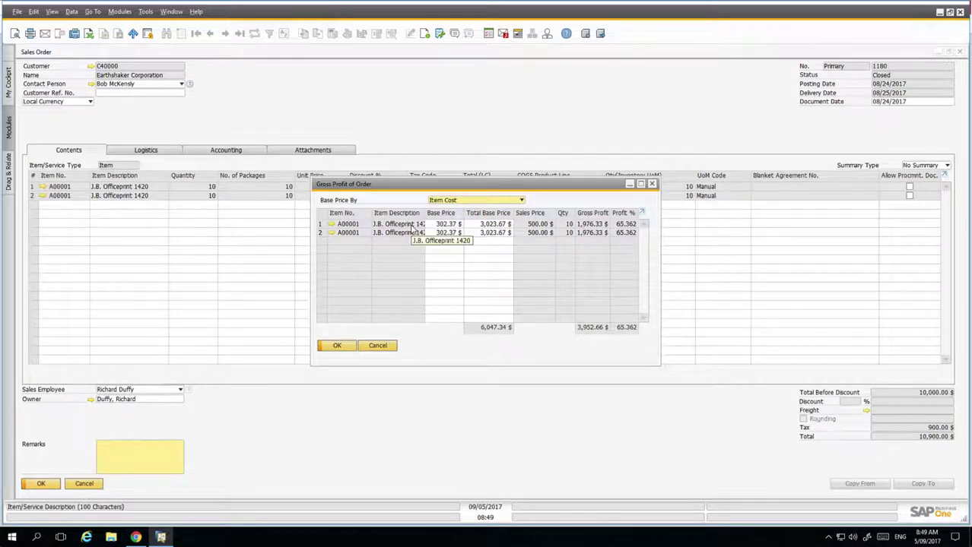
{"action": "left_click", "coordinate": [388, 346]}
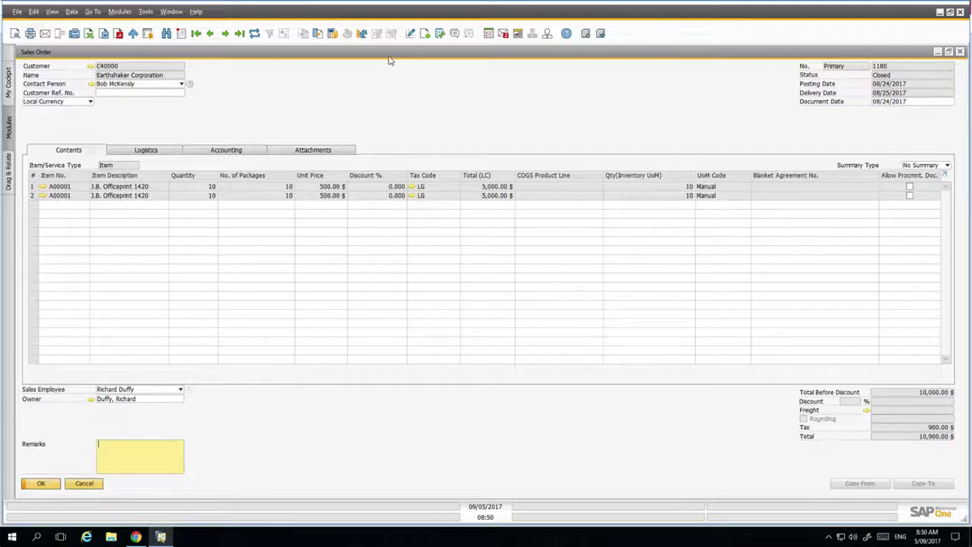
Go to the previous sales order and display the context actions for the first row's Quantity field.
{"action": "left_click", "coordinate": [209, 34]}
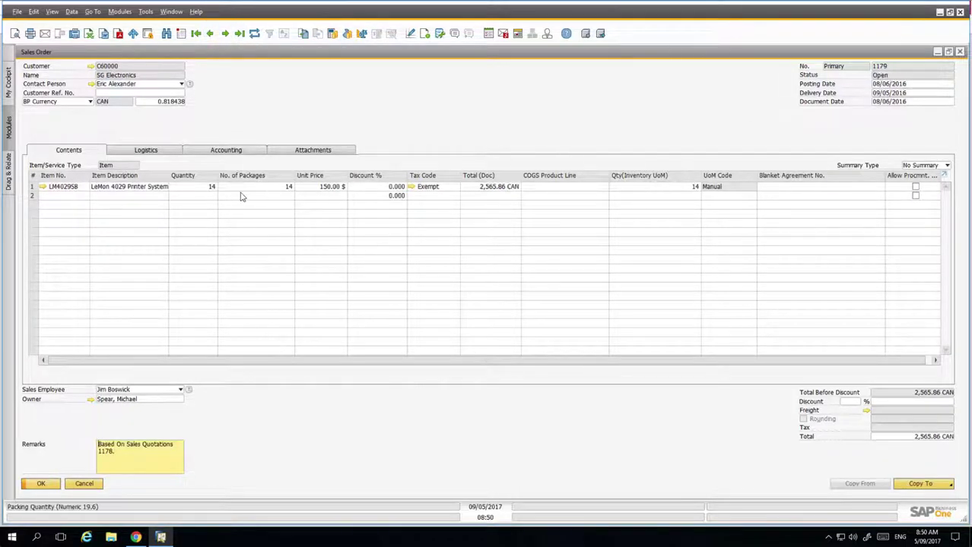
{"action": "left_click", "coordinate": [201, 189]}
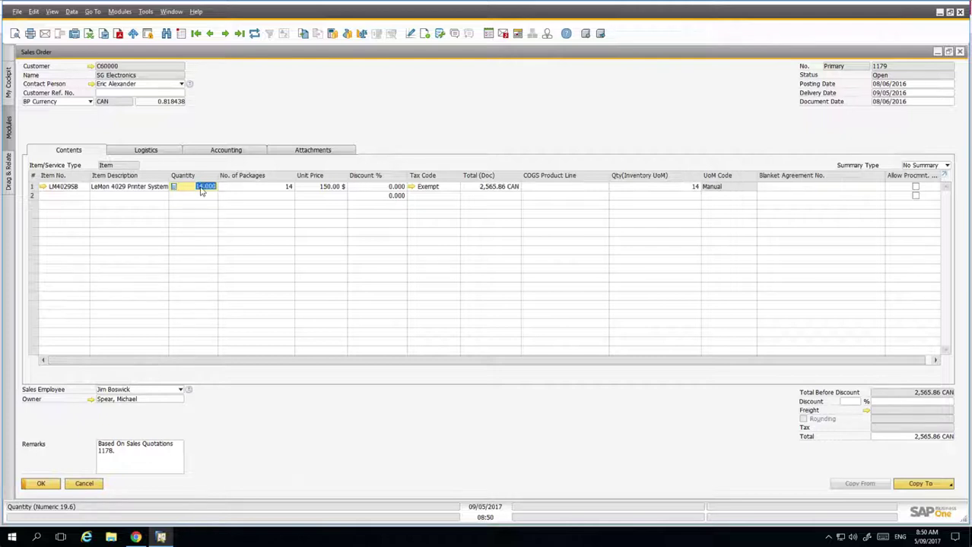
{"action": "right_click", "coordinate": [201, 189]}
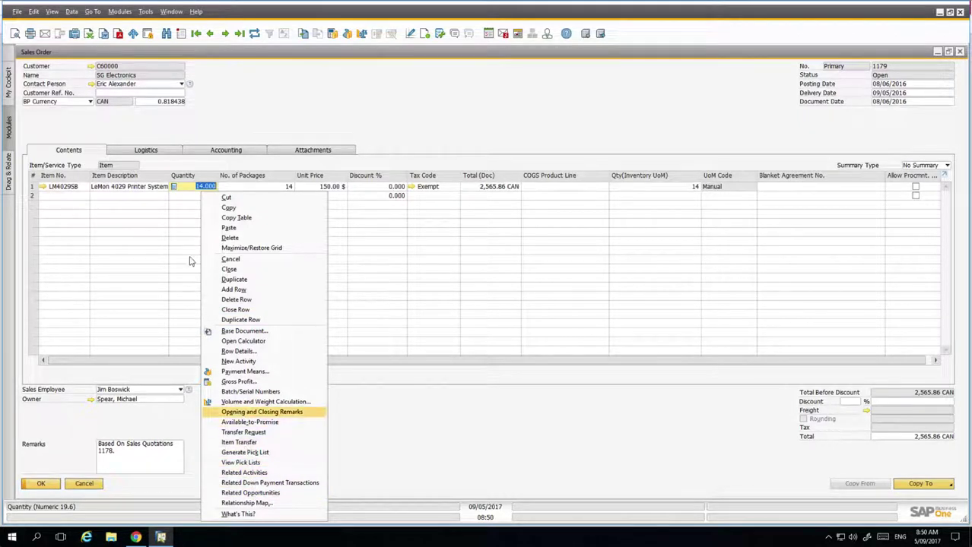
{"action": "left_click", "coordinate": [186, 187]}
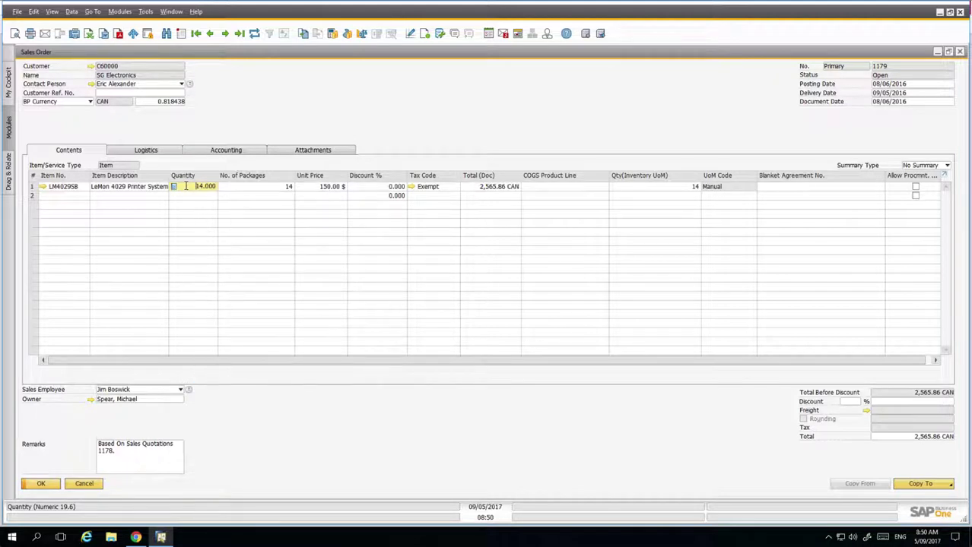
View the Last Prices Report for the first row's unit price, limit it to sales quotations only, and close it.
{"action": "key", "text": "ctrl+Tab"}
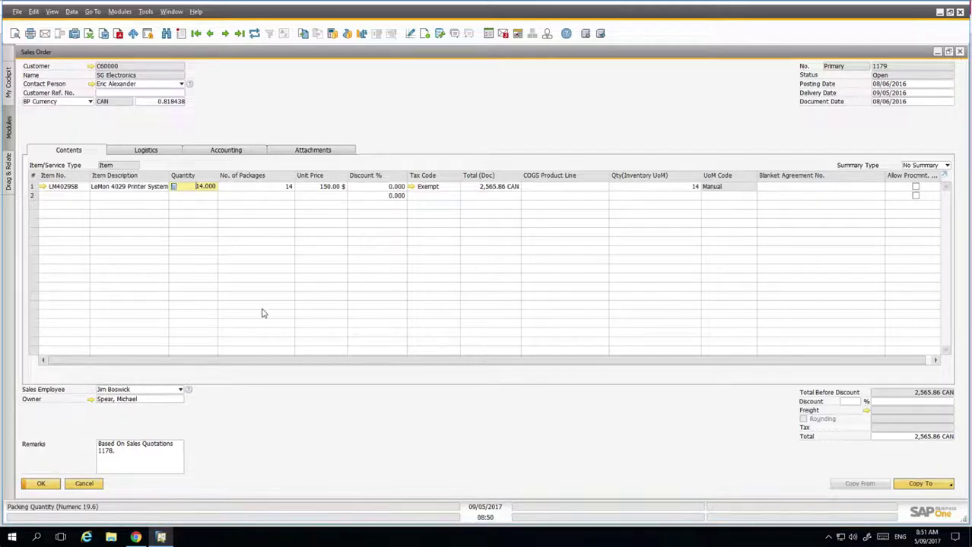
{"action": "left_click", "coordinate": [314, 187]}
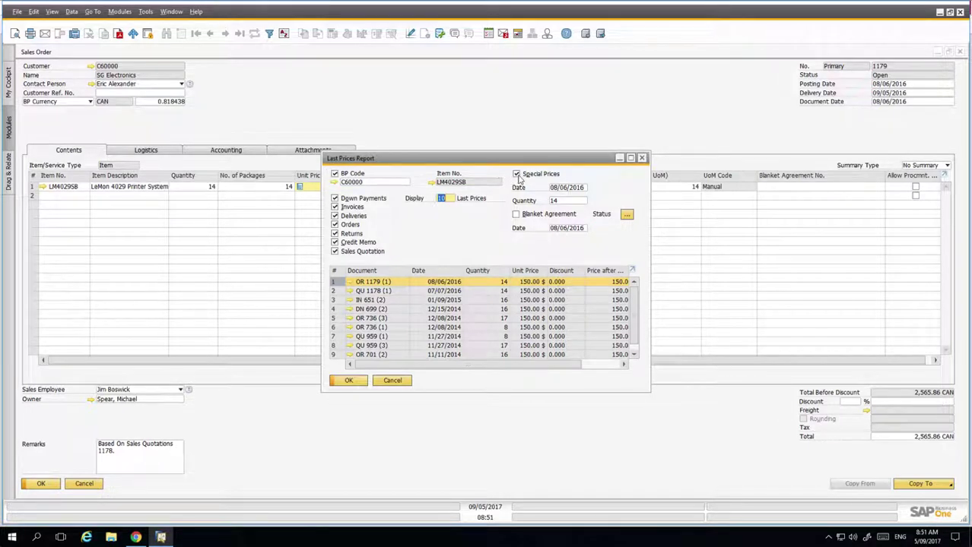
{"action": "left_click", "coordinate": [334, 199]}
{"action": "left_click", "coordinate": [334, 207]}
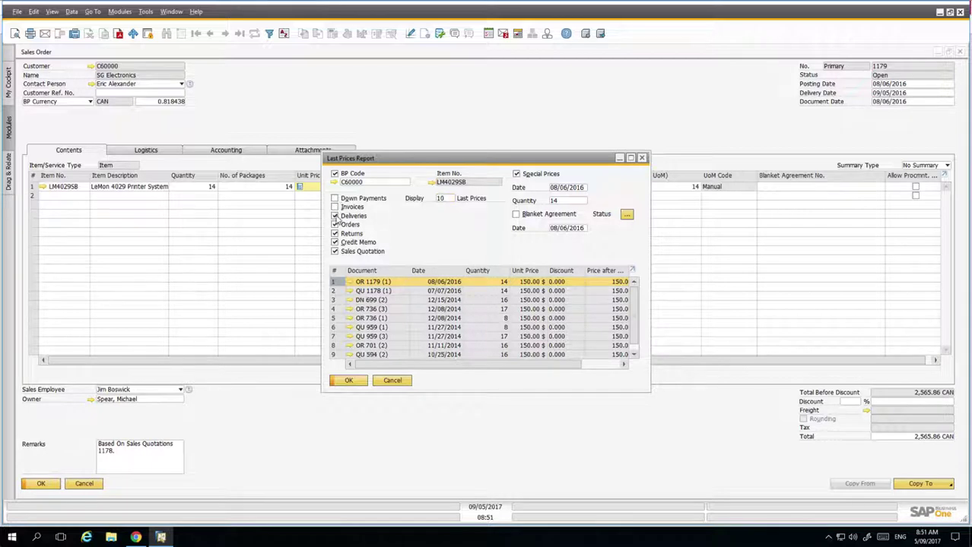
{"action": "left_click", "coordinate": [334, 216]}
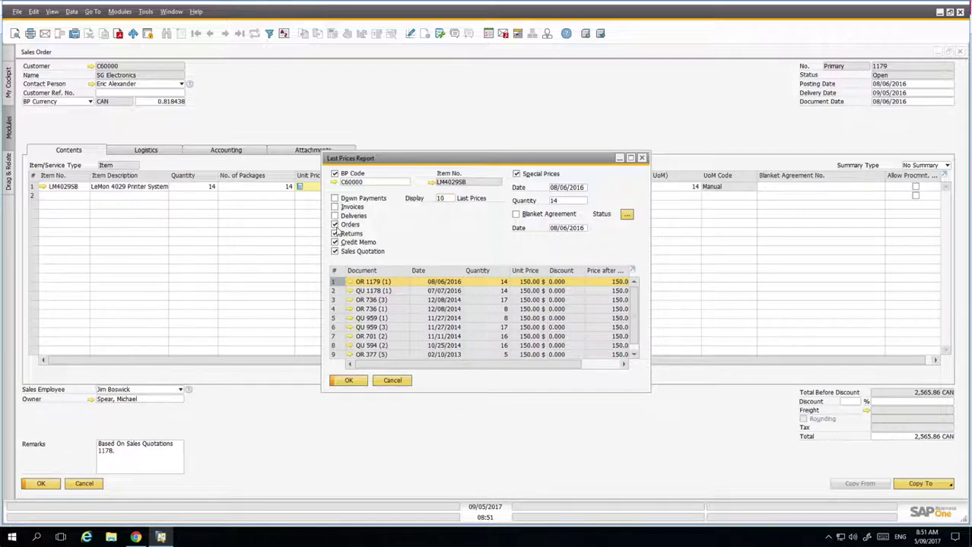
{"action": "left_click", "coordinate": [335, 242]}
{"action": "left_click", "coordinate": [334, 225]}
{"action": "left_click", "coordinate": [335, 234]}
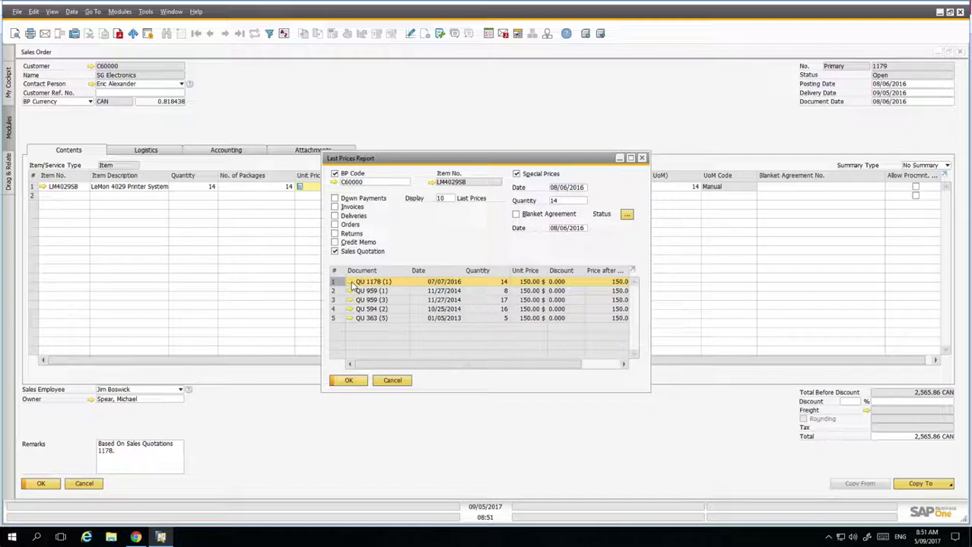
{"action": "left_click", "coordinate": [392, 380]}
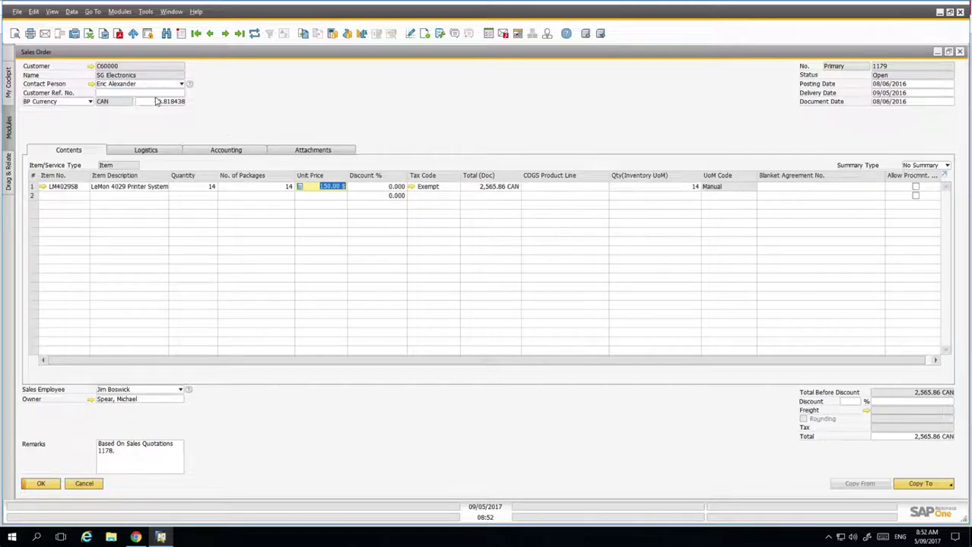
Turn on the System Information display for the form fields.
{"action": "left_click", "coordinate": [52, 12]}
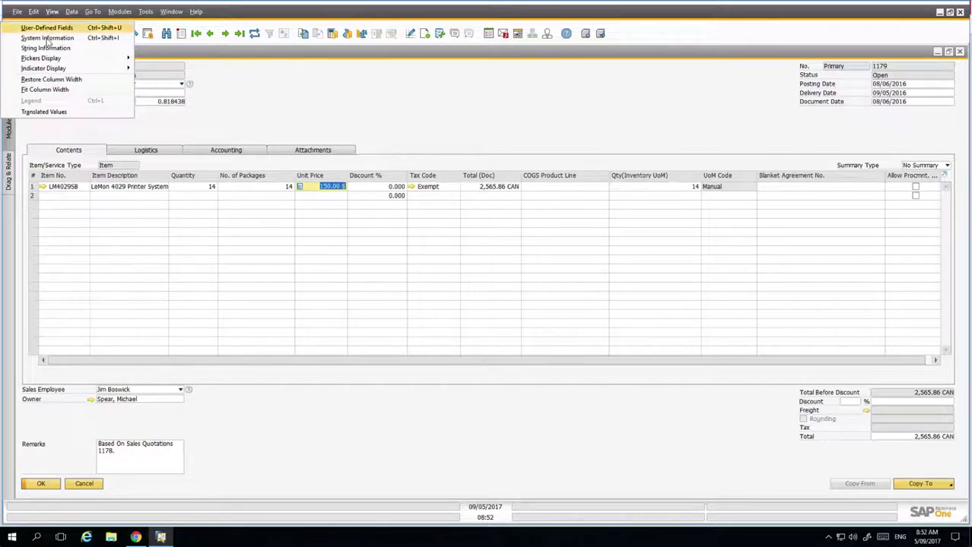
{"action": "left_click", "coordinate": [46, 38]}
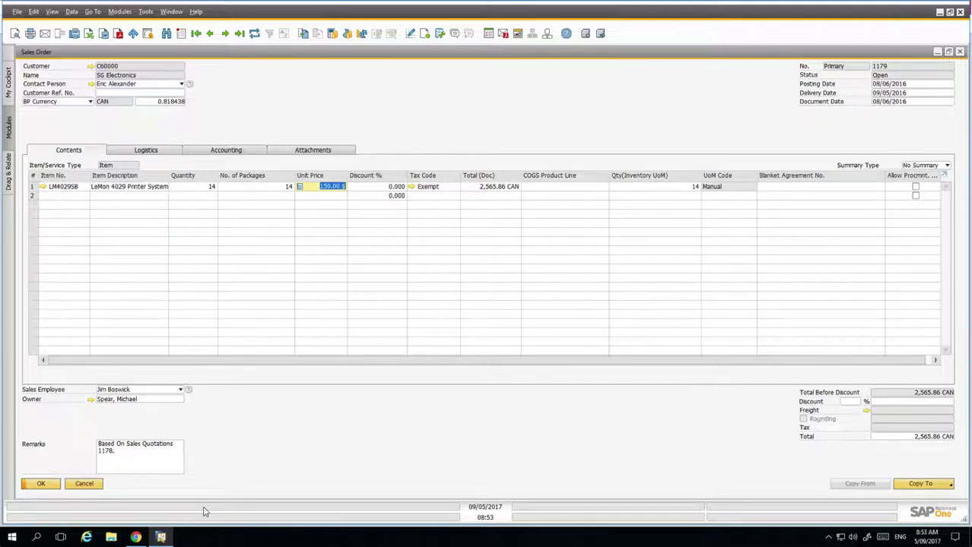
View the sales order customer's master data and the next business partner record, and return to the sales order.
{"action": "left_click", "coordinate": [90, 67]}
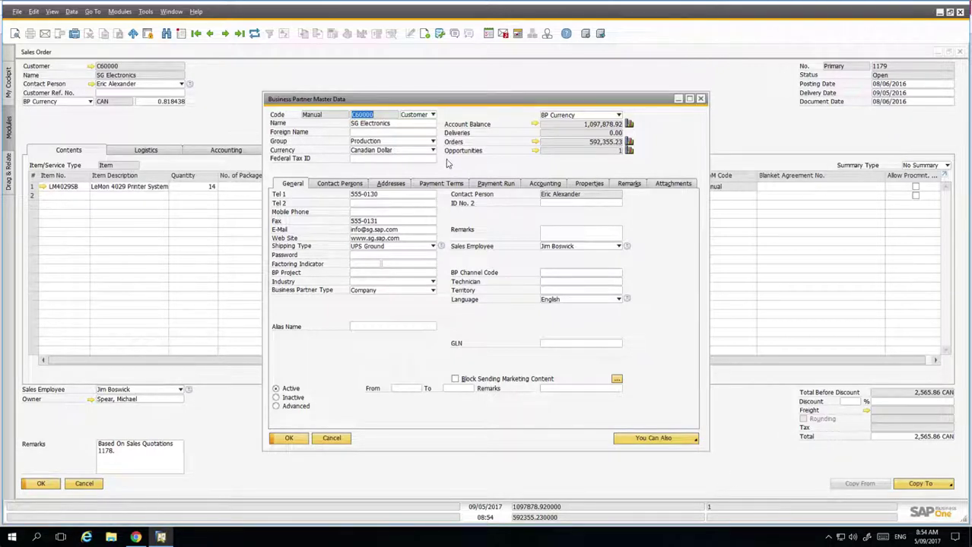
{"action": "left_click", "coordinate": [226, 35]}
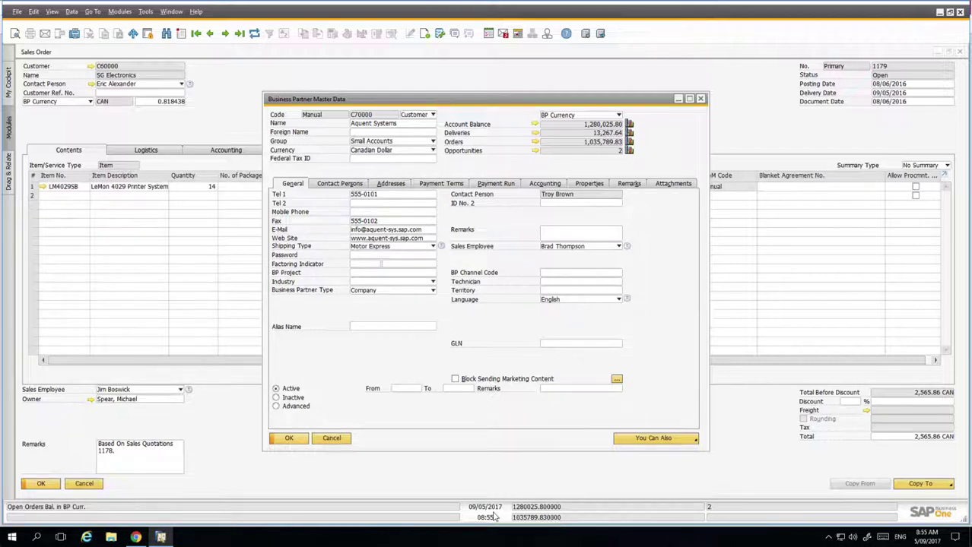
{"action": "left_click", "coordinate": [701, 101]}
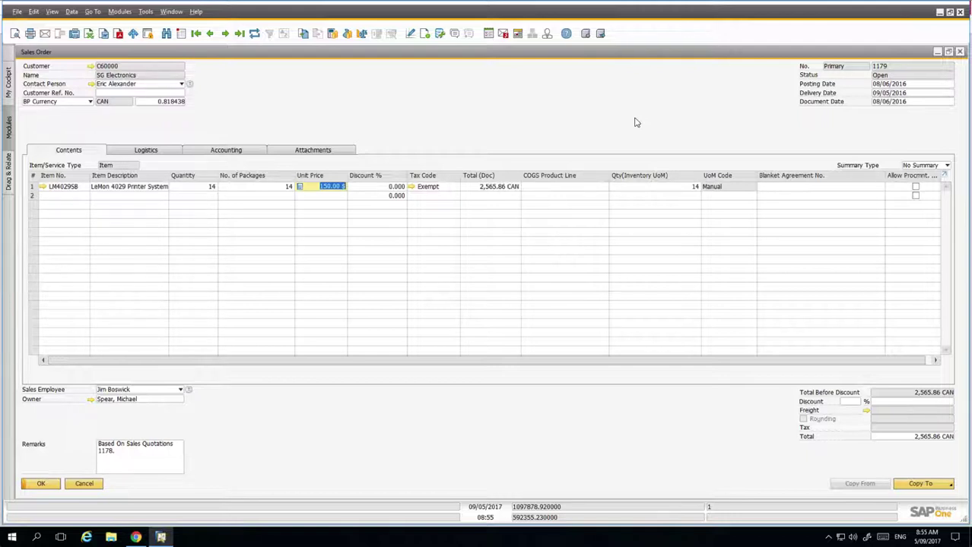
{"action": "mouse_move", "coordinate": [117, 72]}
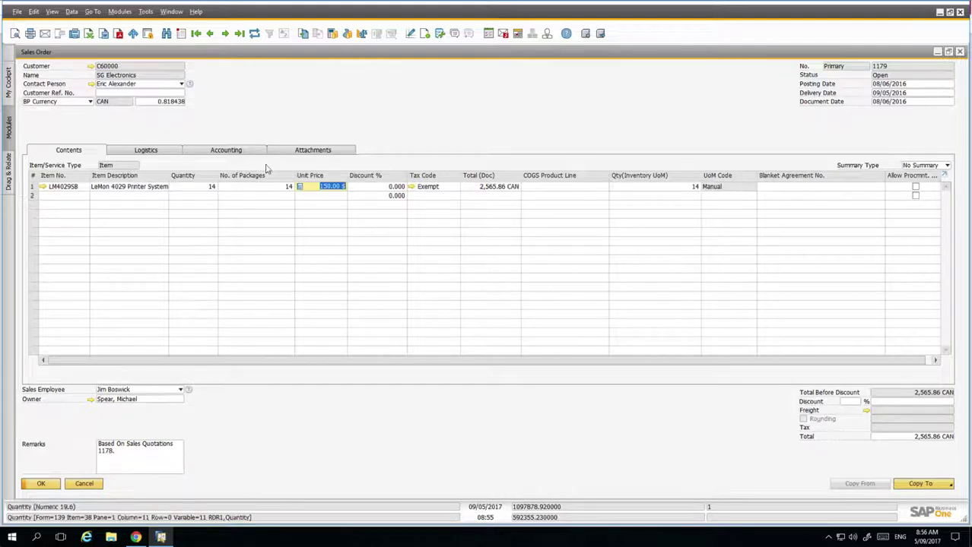
Open the sales order's Relationship Map, and move and widen its window to separate the linked documents.
{"action": "right_click", "coordinate": [511, 111]}
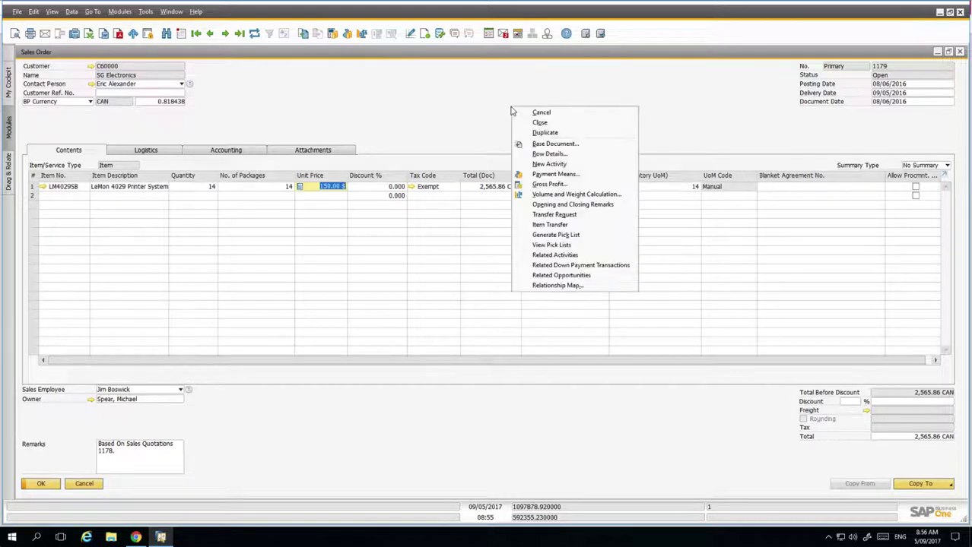
{"action": "left_click", "coordinate": [559, 286]}
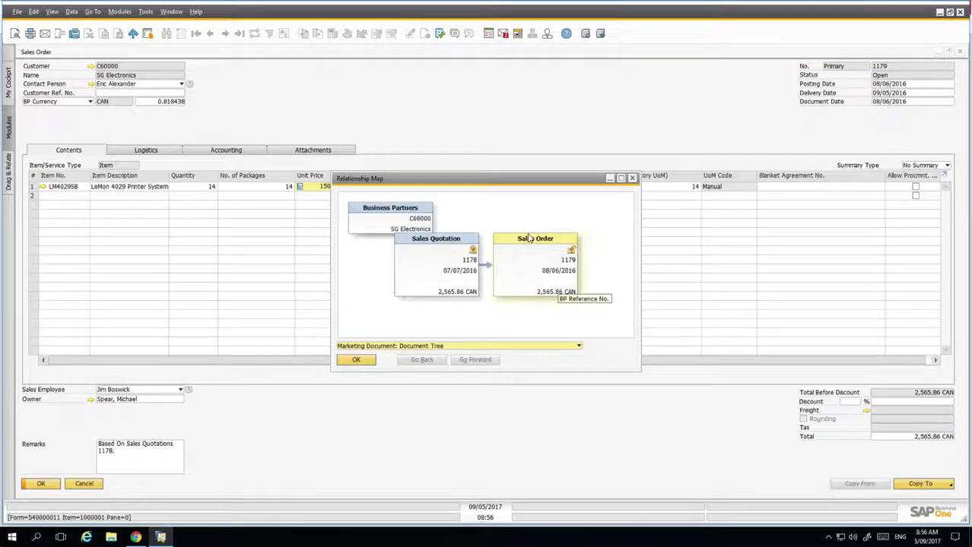
{"action": "left_click_drag", "start_coordinate": [466, 174], "coordinate": [445, 93]}
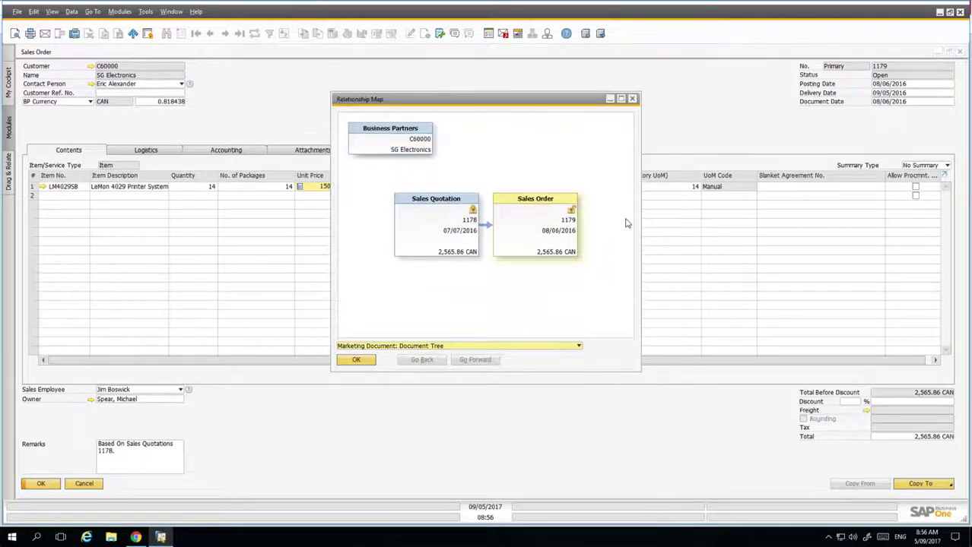
{"action": "left_click_drag", "start_coordinate": [640, 222], "coordinate": [744, 238]}
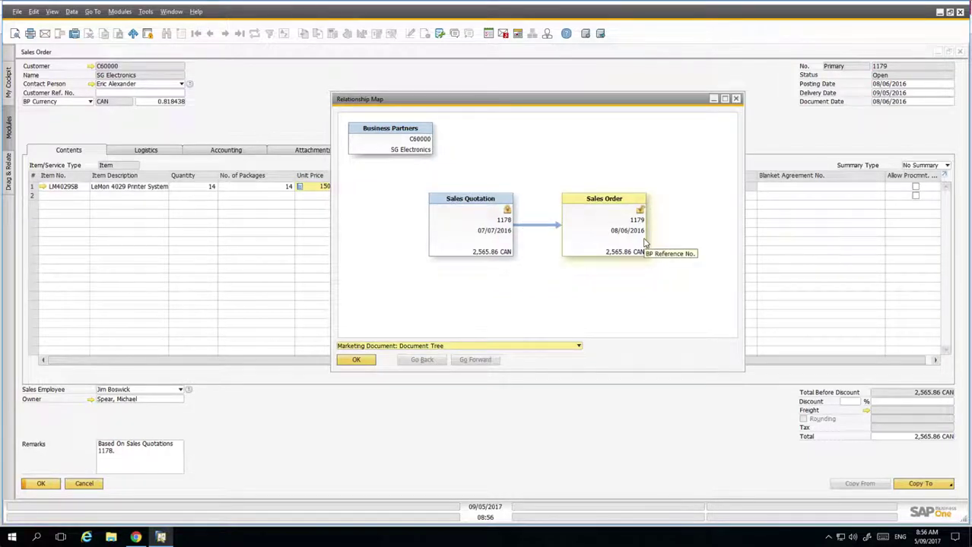
View the linked business partner record and the sales quotation from the Relationship Map, closing each one.
{"action": "double_click", "coordinate": [401, 143]}
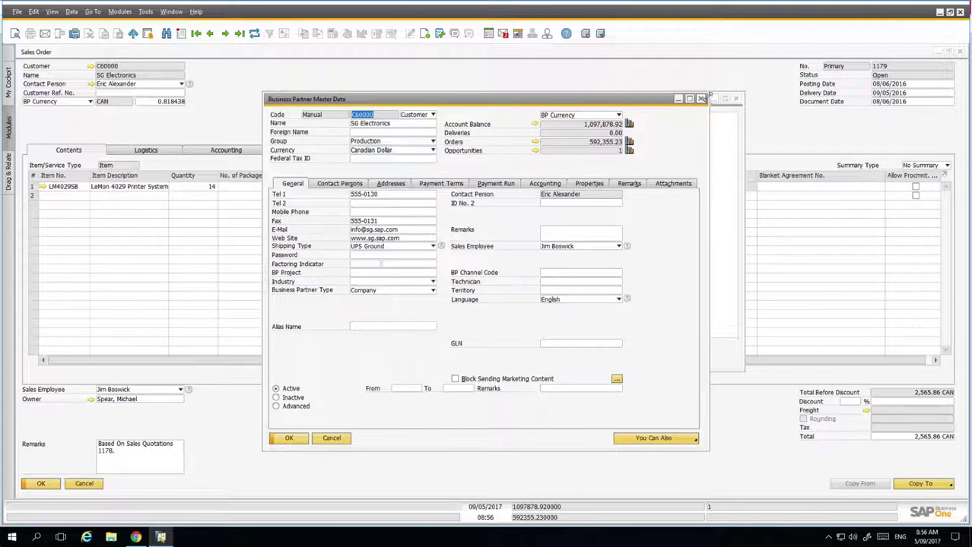
{"action": "left_click", "coordinate": [701, 99]}
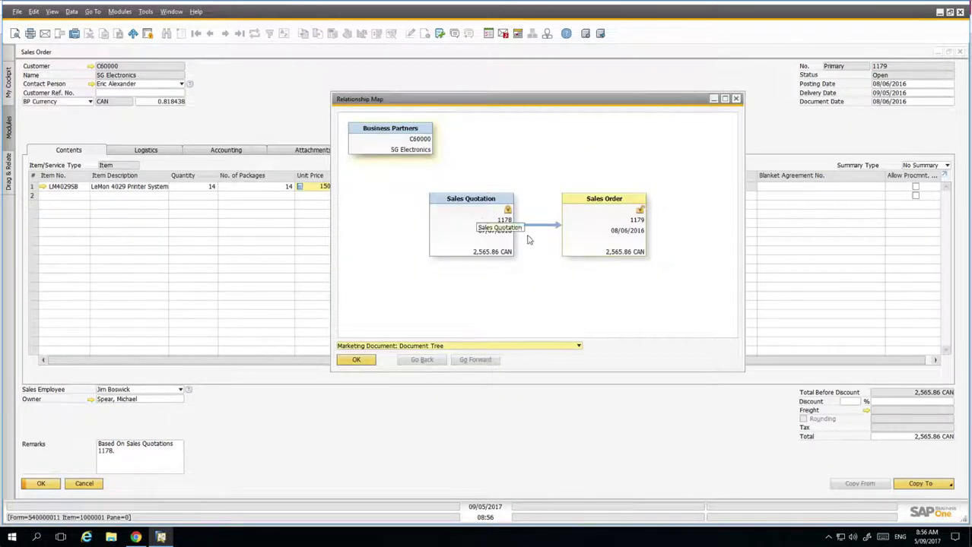
{"action": "double_click", "coordinate": [468, 221]}
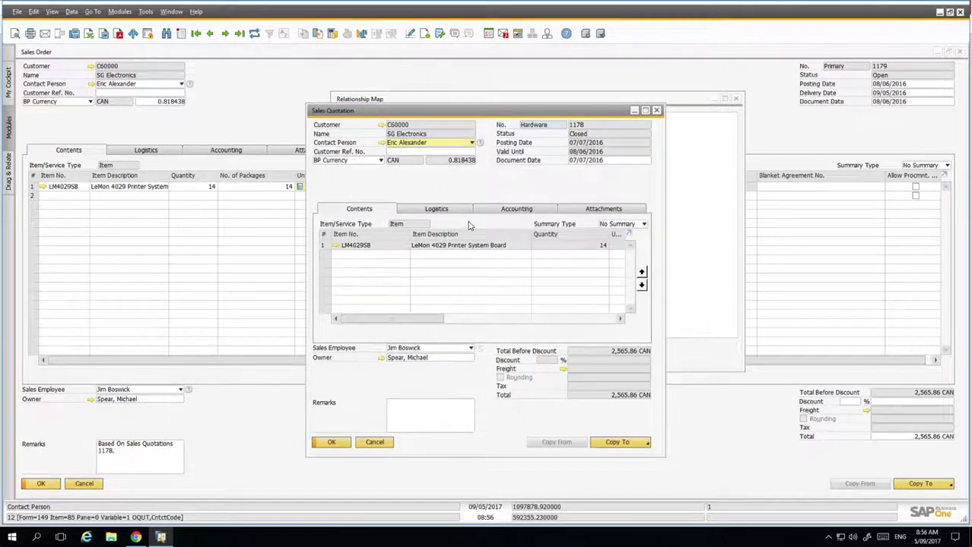
{"action": "left_click", "coordinate": [658, 111]}
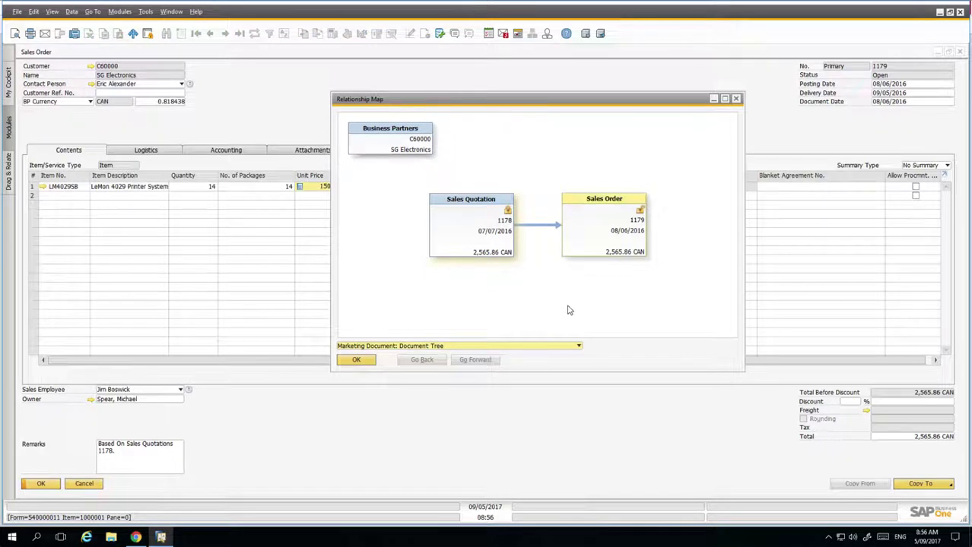
Switch the Relationship Map to Marketing Document: Posting Details, and open and close the sales order shown there.
{"action": "left_click", "coordinate": [467, 347]}
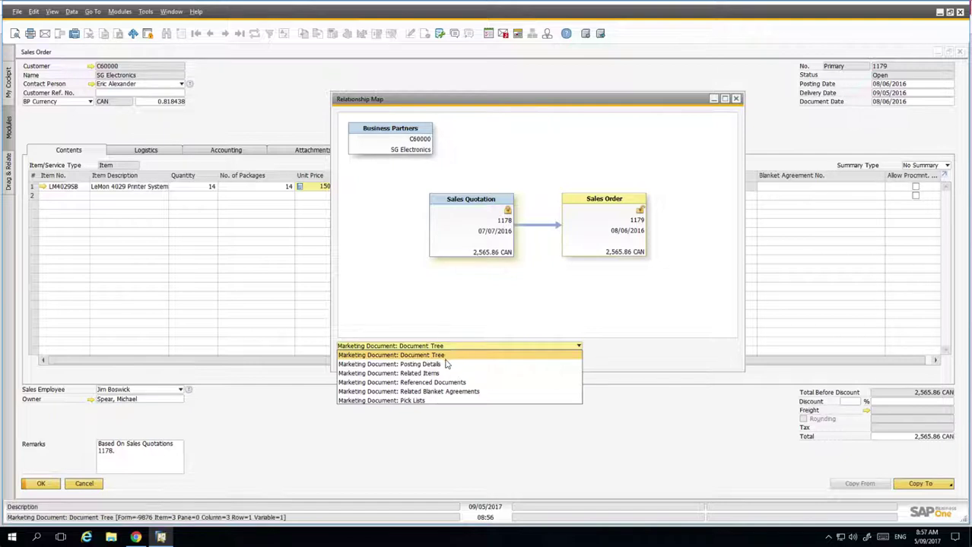
{"action": "left_click", "coordinate": [446, 364]}
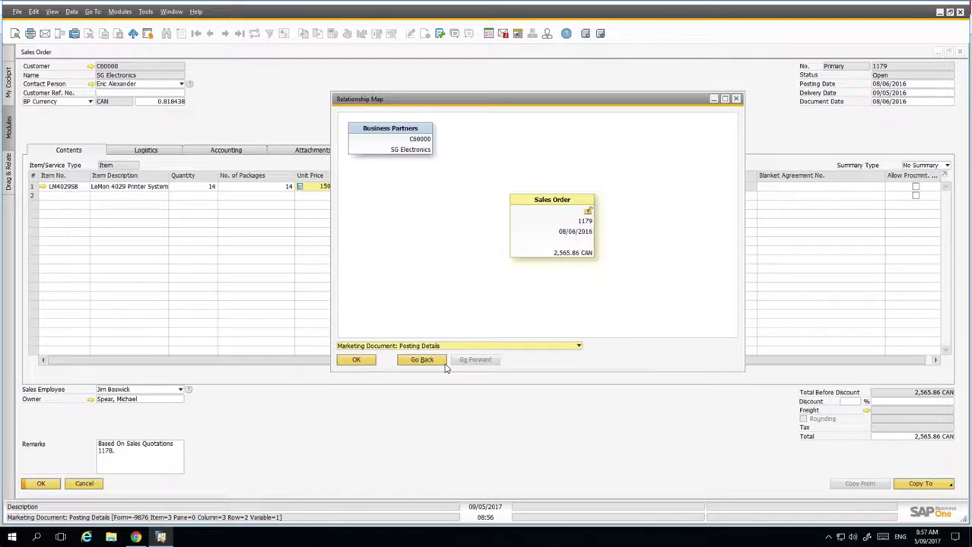
{"action": "double_click", "coordinate": [544, 235]}
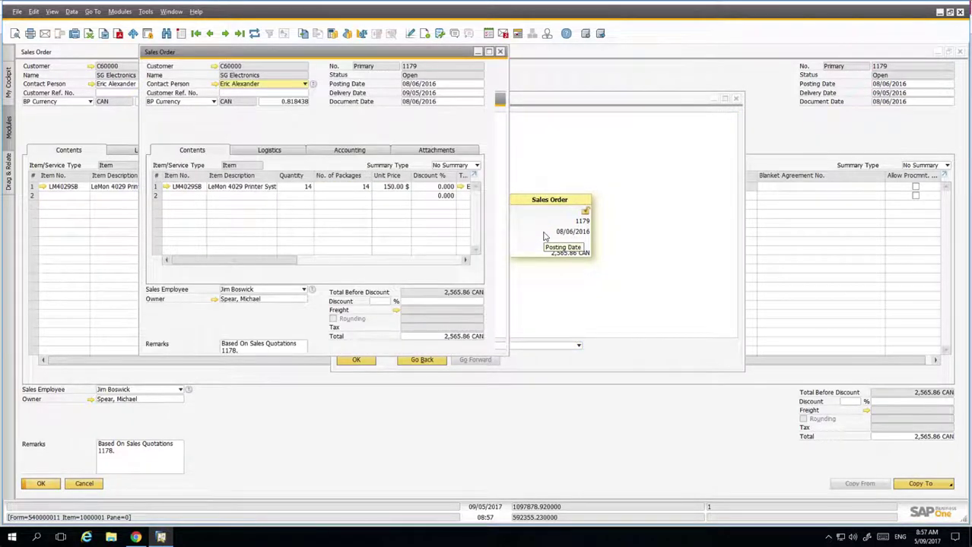
{"action": "left_click", "coordinate": [500, 52]}
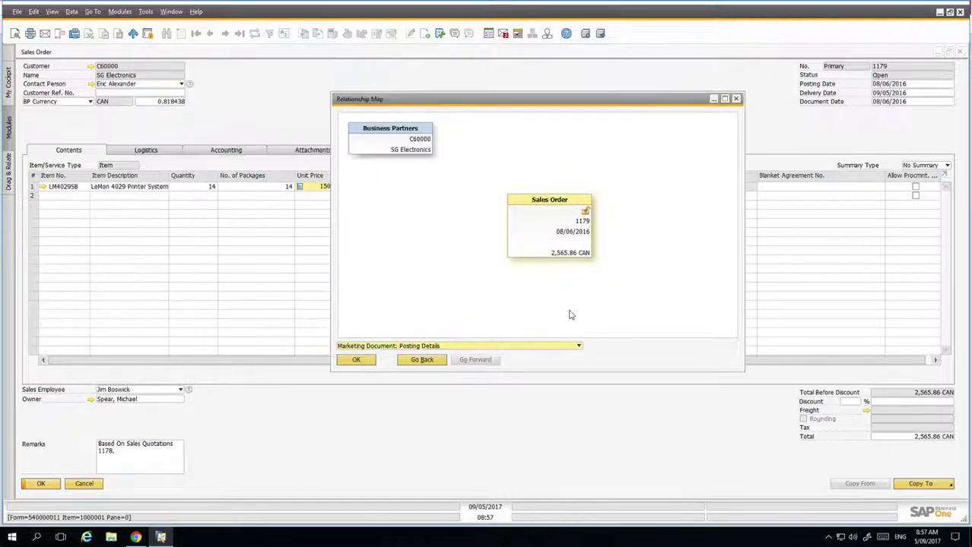
View the Related Items and Pick Lists versions of the Relationship Map, and close the map.
{"action": "left_click", "coordinate": [579, 346]}
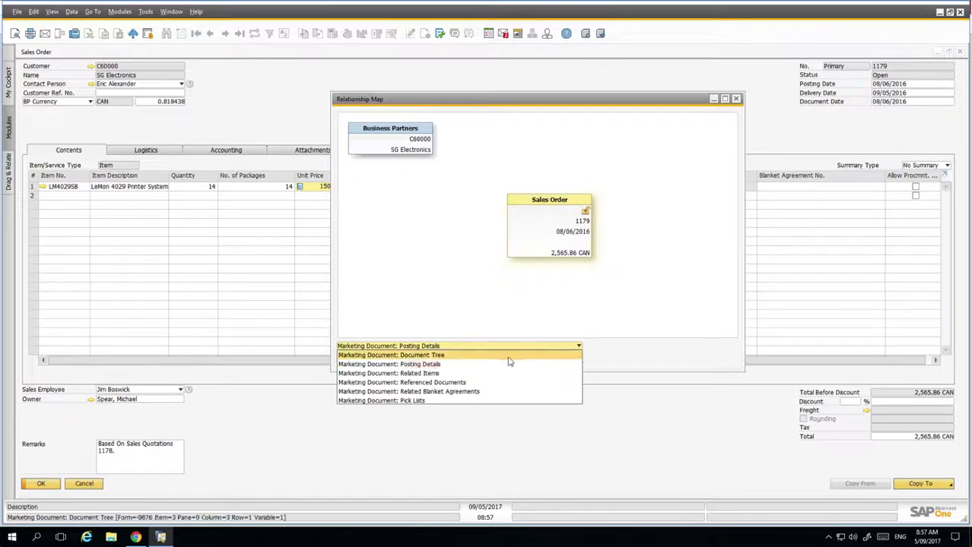
{"action": "left_click", "coordinate": [493, 373]}
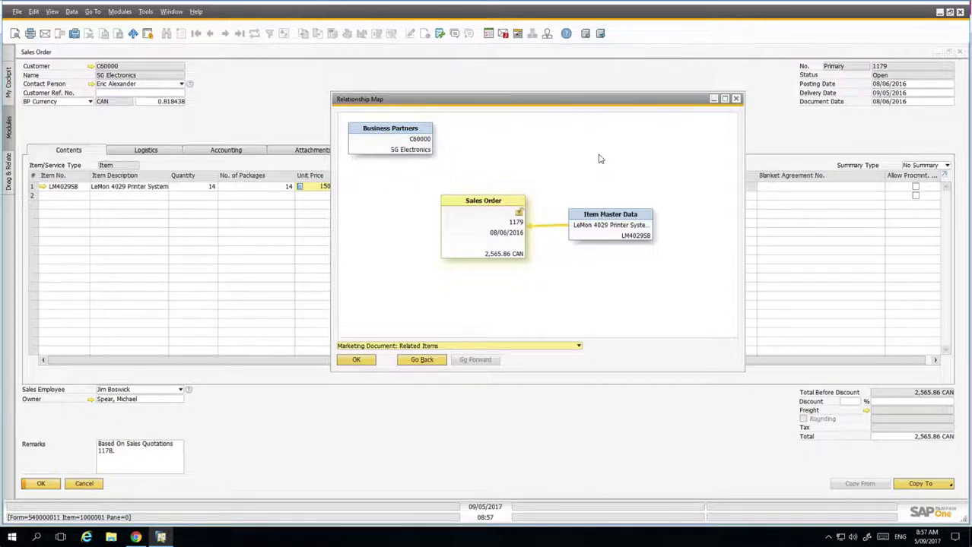
{"action": "left_click", "coordinate": [579, 346]}
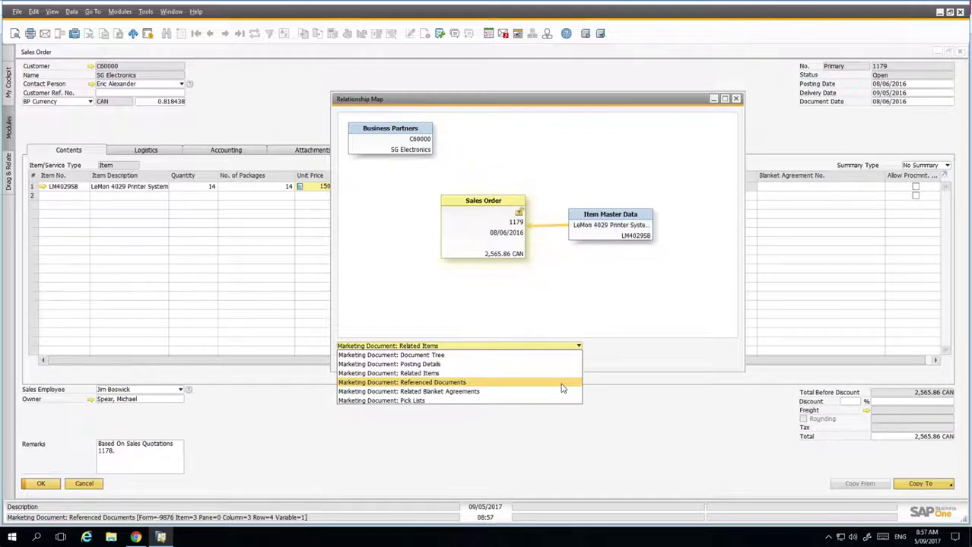
{"action": "left_click", "coordinate": [512, 401]}
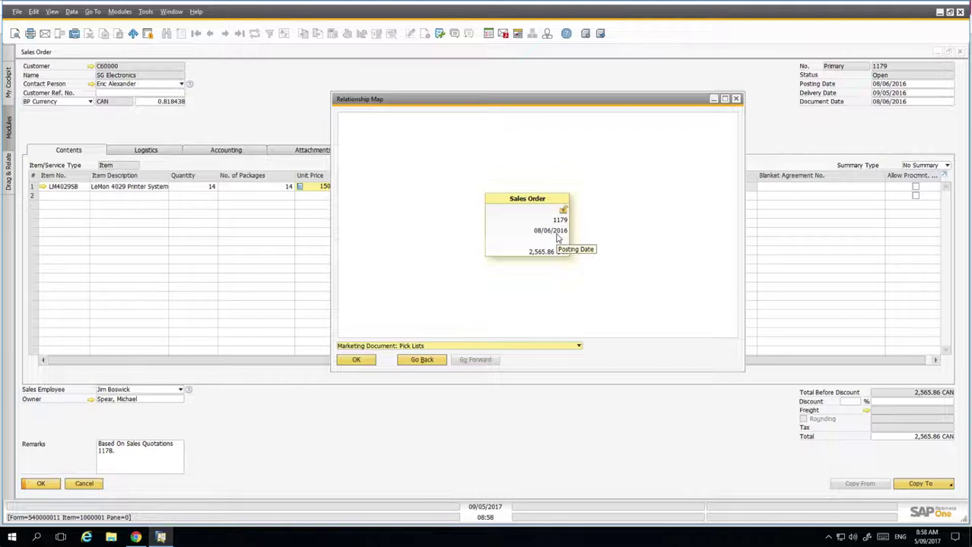
{"action": "left_click", "coordinate": [737, 100]}
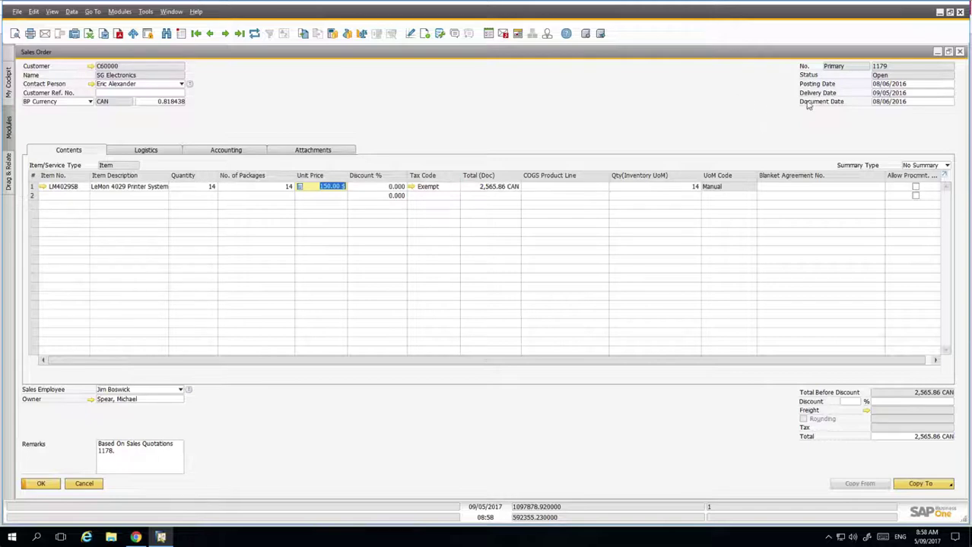
Close the sales order and open the Business Partner Master Data form from the cockpit's common functions.
{"action": "left_click", "coordinate": [960, 52]}
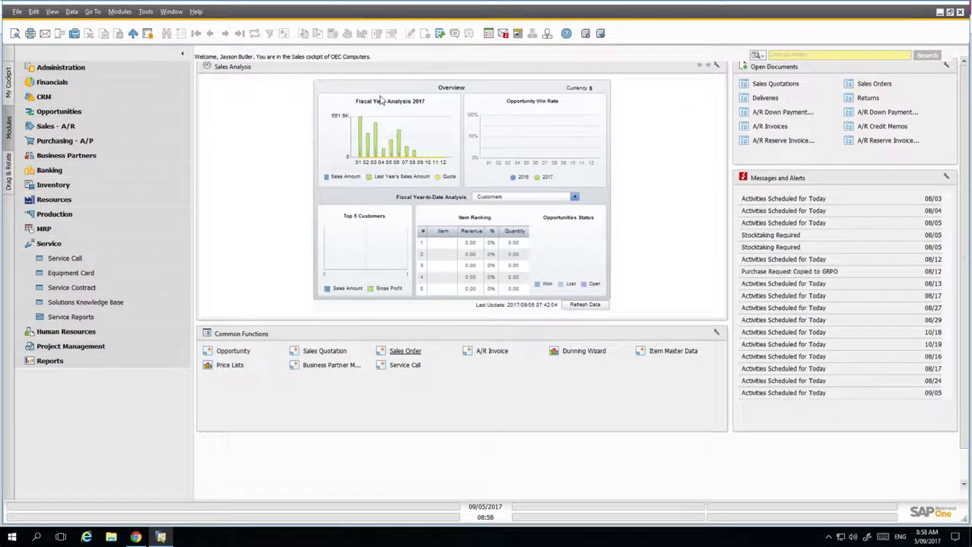
{"action": "left_click", "coordinate": [97, 97]}
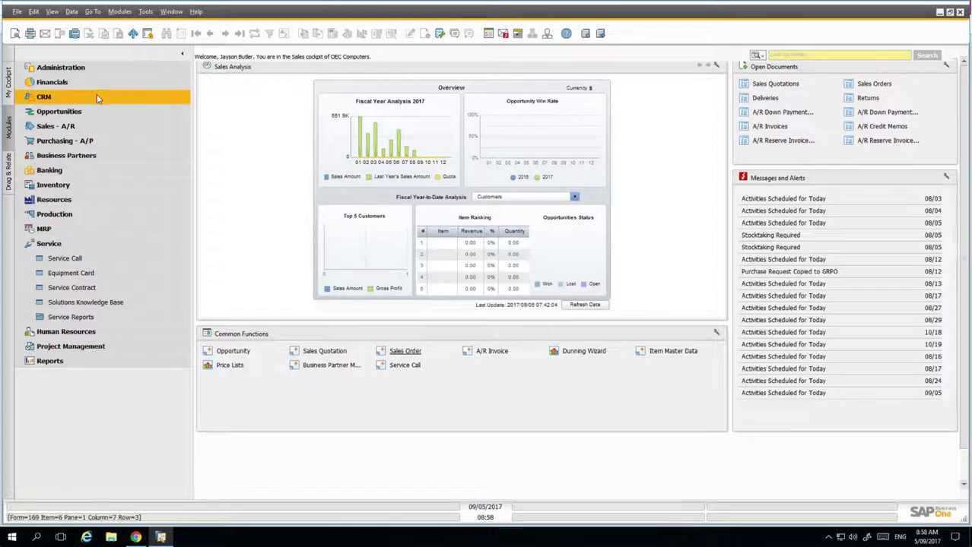
{"action": "left_click", "coordinate": [329, 368]}
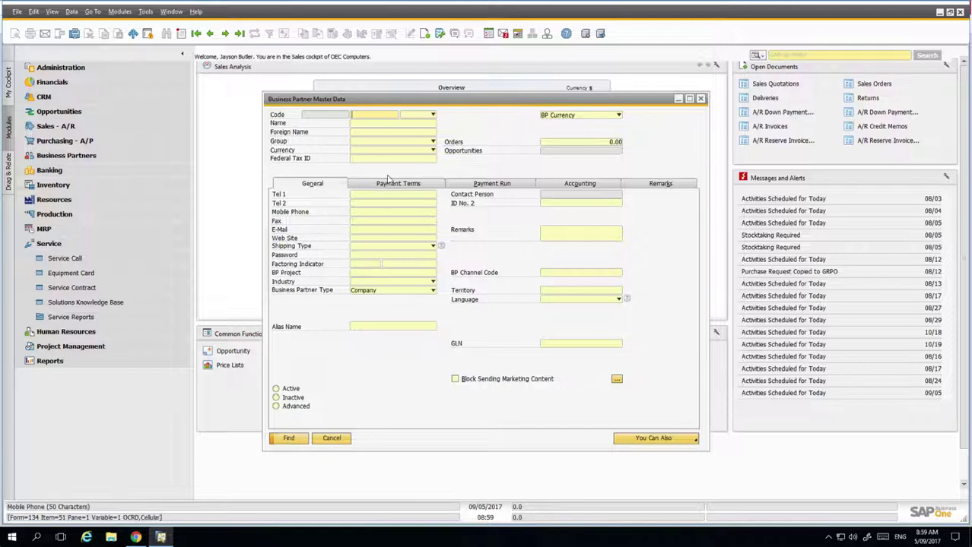
Try to find a business partner by entering Print as the name.
{"action": "left_click", "coordinate": [372, 122]}
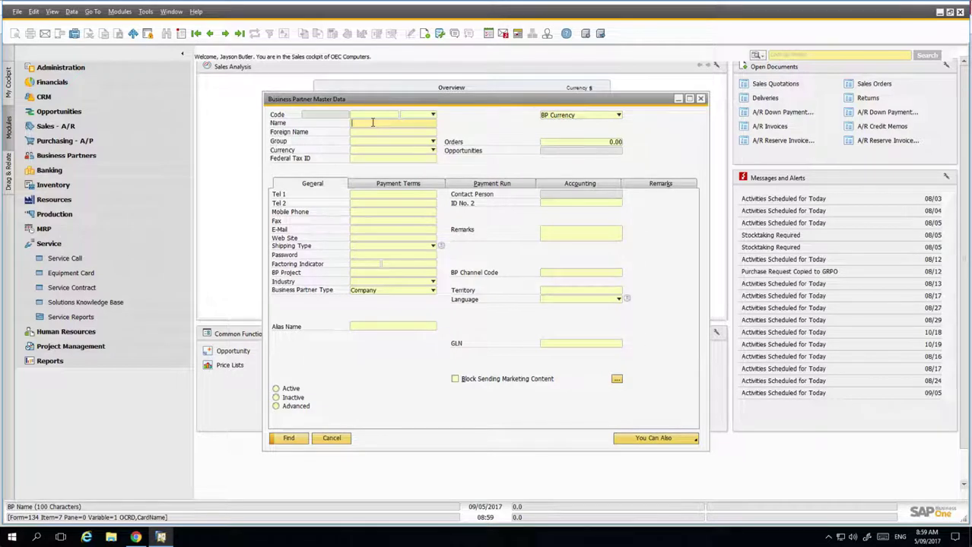
{"action": "type", "text": "Print"}
{"action": "left_click", "coordinate": [299, 443]}
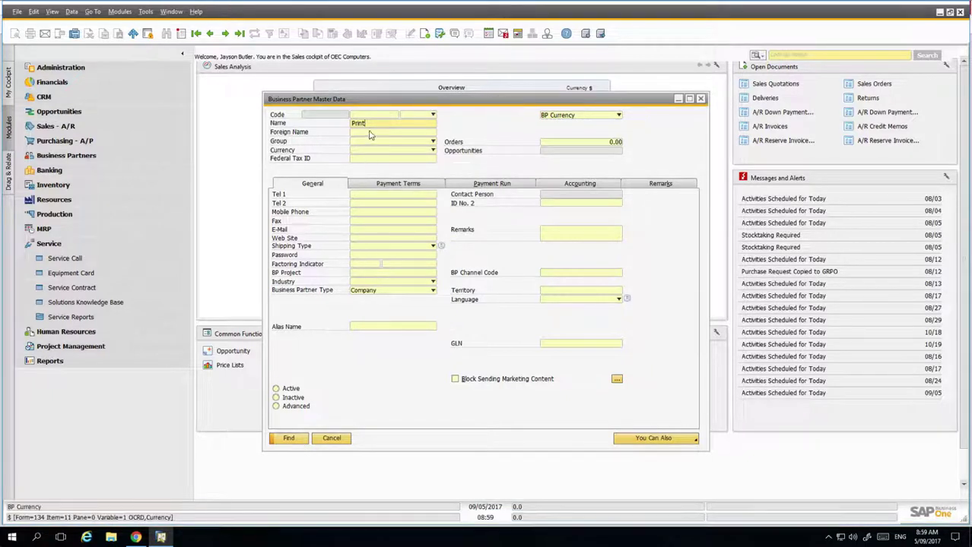
Search for the business partner by the name Earth, and close the record that opens.
{"action": "left_click_drag", "start_coordinate": [368, 123], "coordinate": [327, 123]}
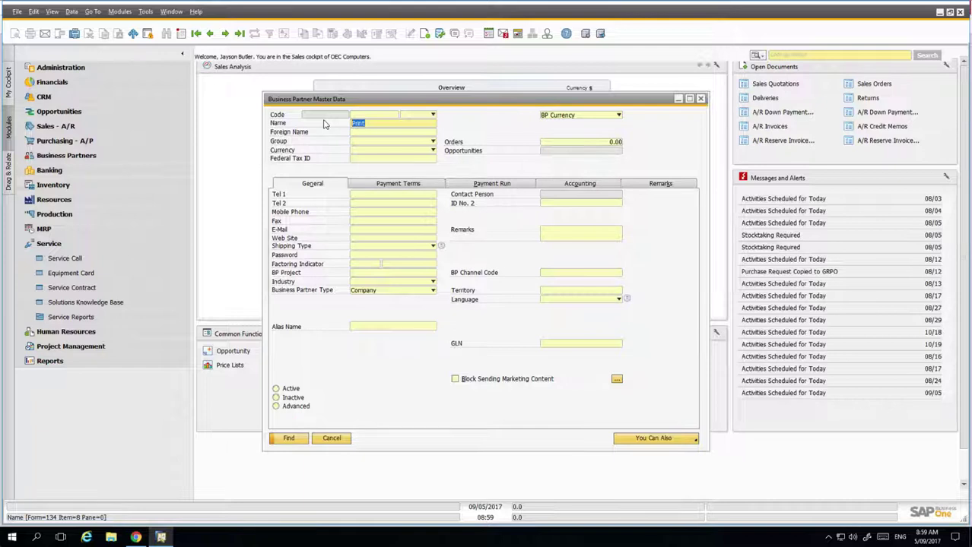
{"action": "type", "text": "Earth"}
{"action": "key", "text": "Return"}
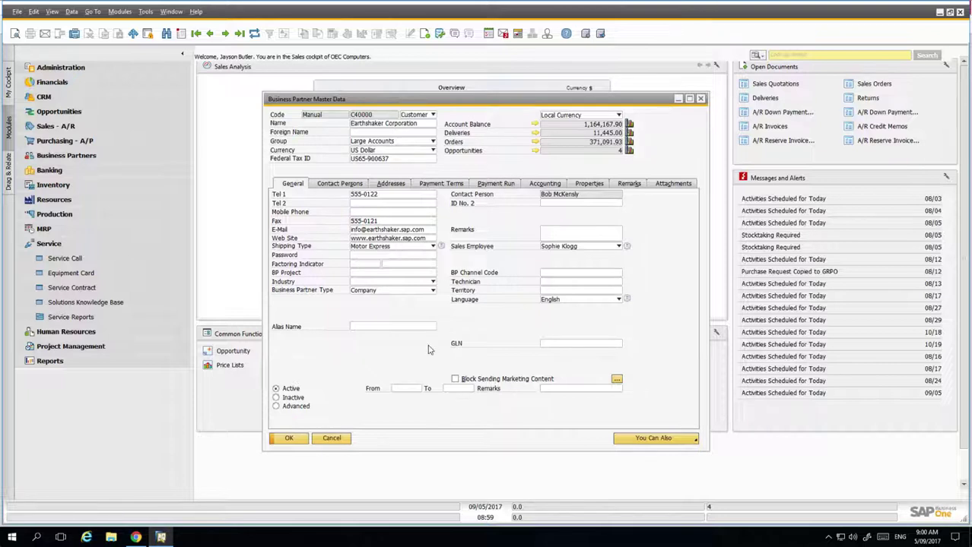
{"action": "left_click", "coordinate": [337, 437]}
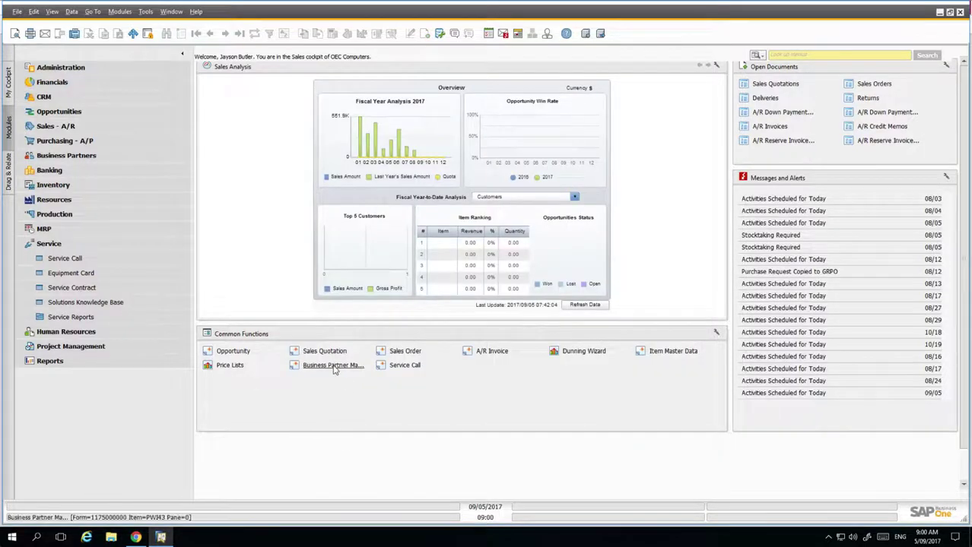
Reopen the Business Partner Master Data form and switch it between Add and Find modes twice, ending in Find mode.
{"action": "left_click", "coordinate": [332, 365]}
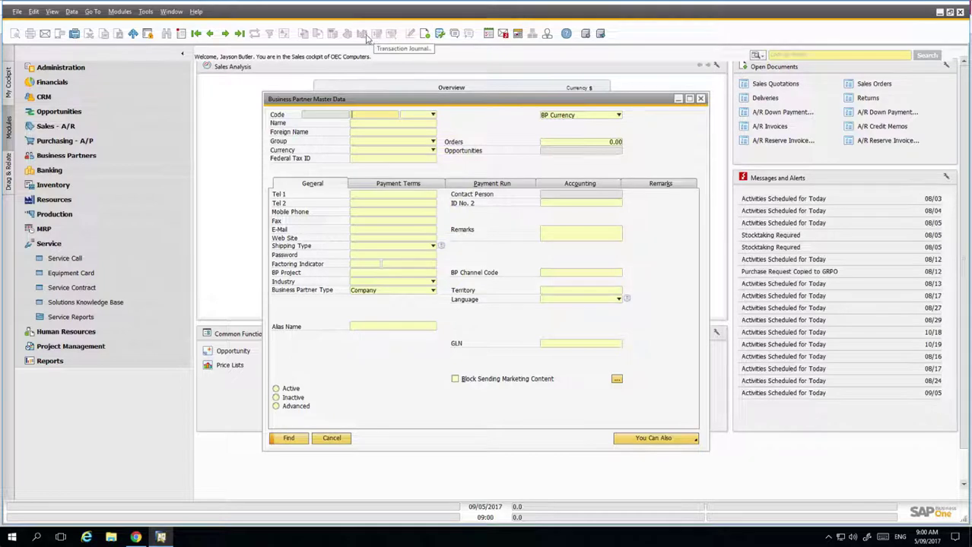
{"action": "left_click", "coordinate": [182, 34]}
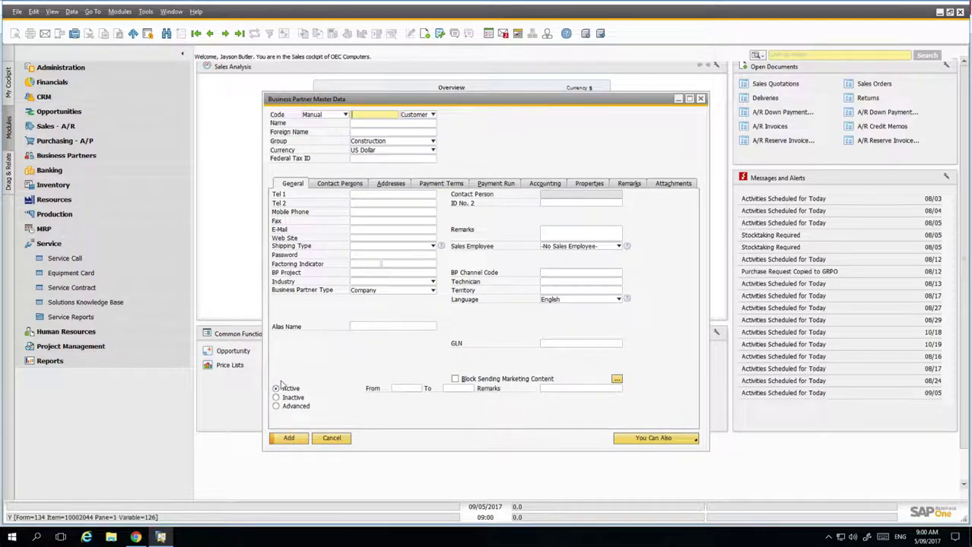
{"action": "left_click", "coordinate": [166, 34]}
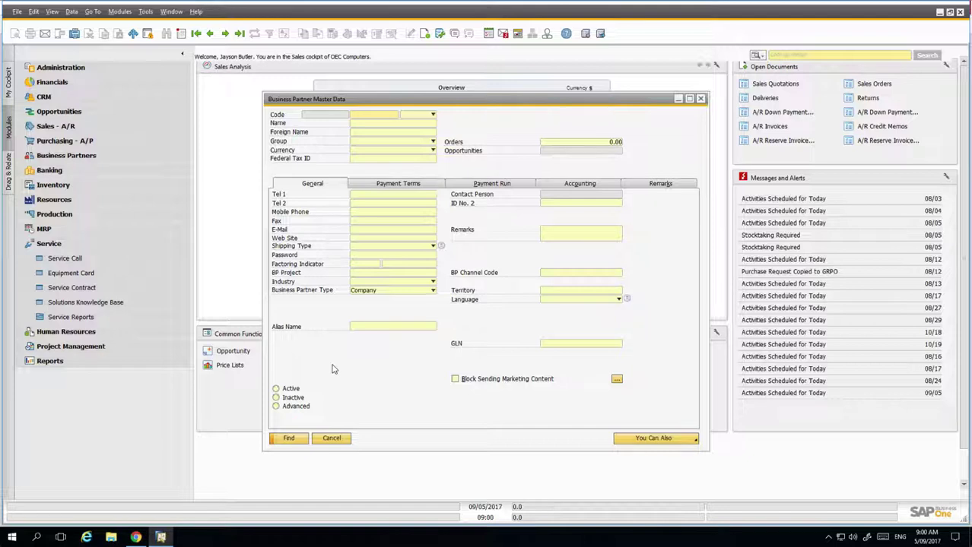
{"action": "key", "text": "ctrl+a"}
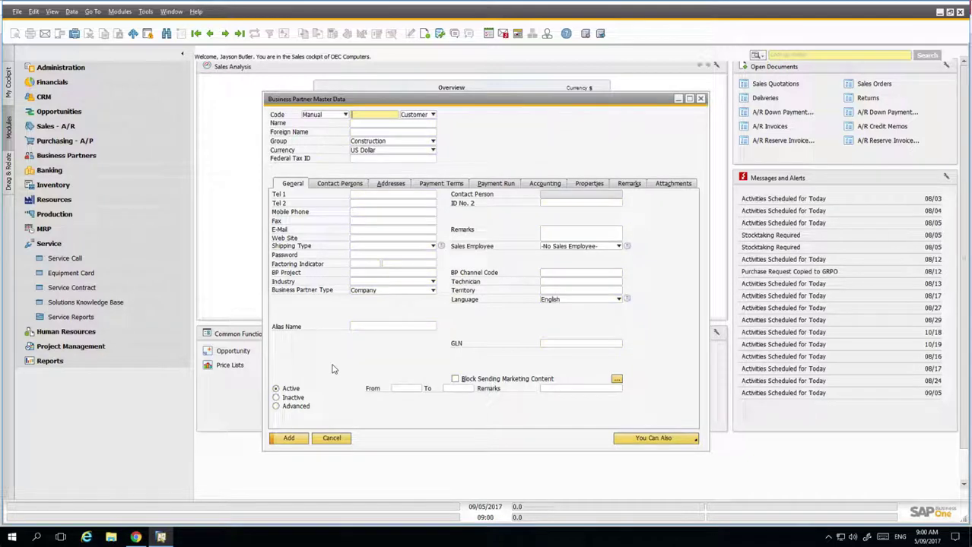
{"action": "key", "text": "ctrl+f"}
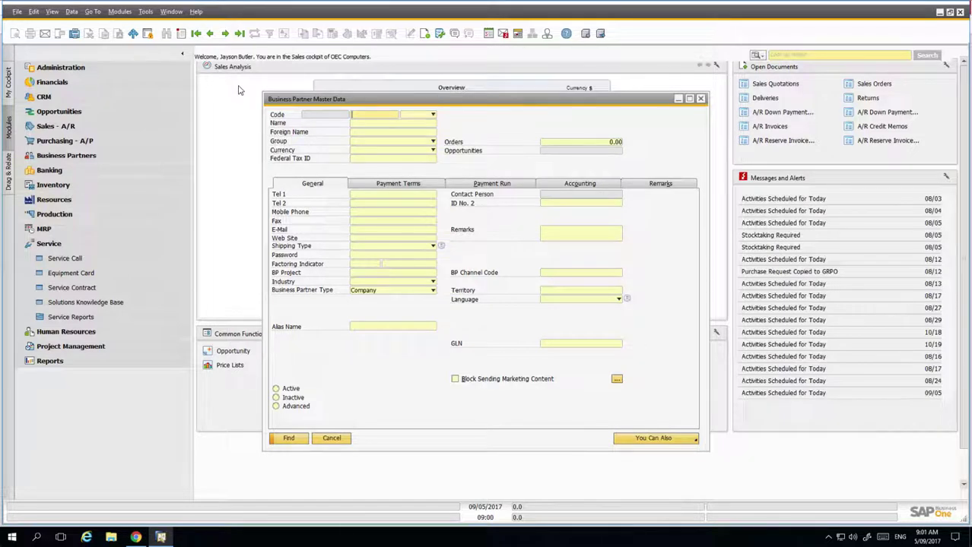
Go to the last business partner record and view its You Can Also options and context actions.
{"action": "left_click", "coordinate": [239, 35]}
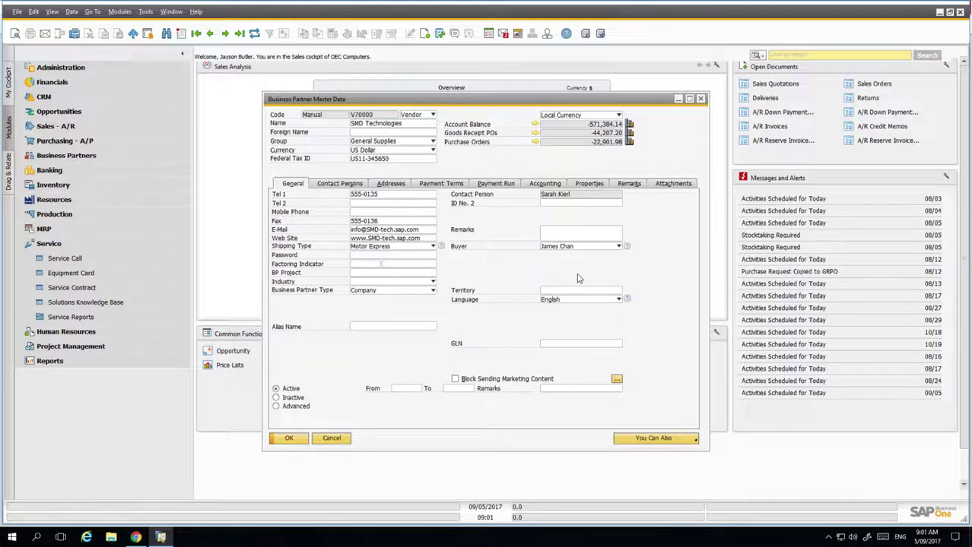
{"action": "left_click", "coordinate": [686, 441]}
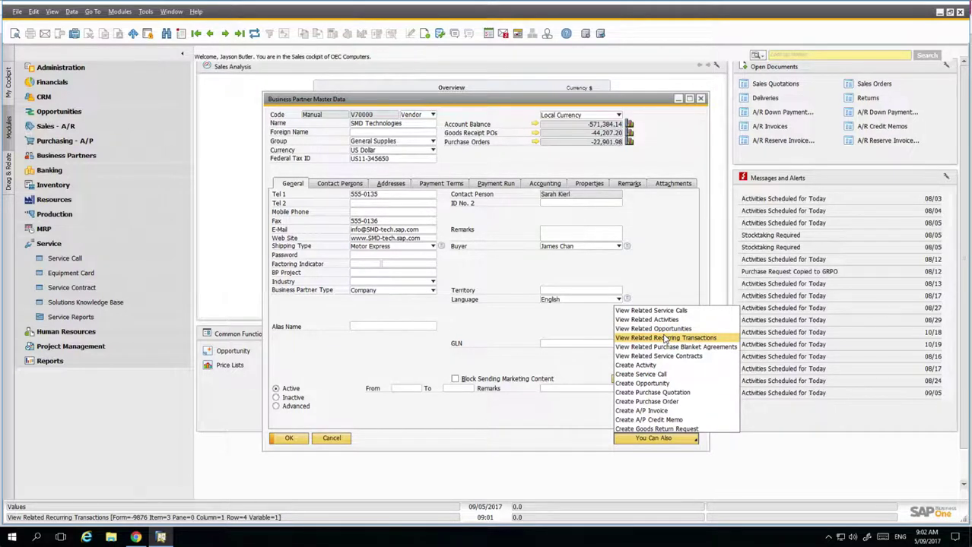
{"action": "left_click", "coordinate": [477, 317]}
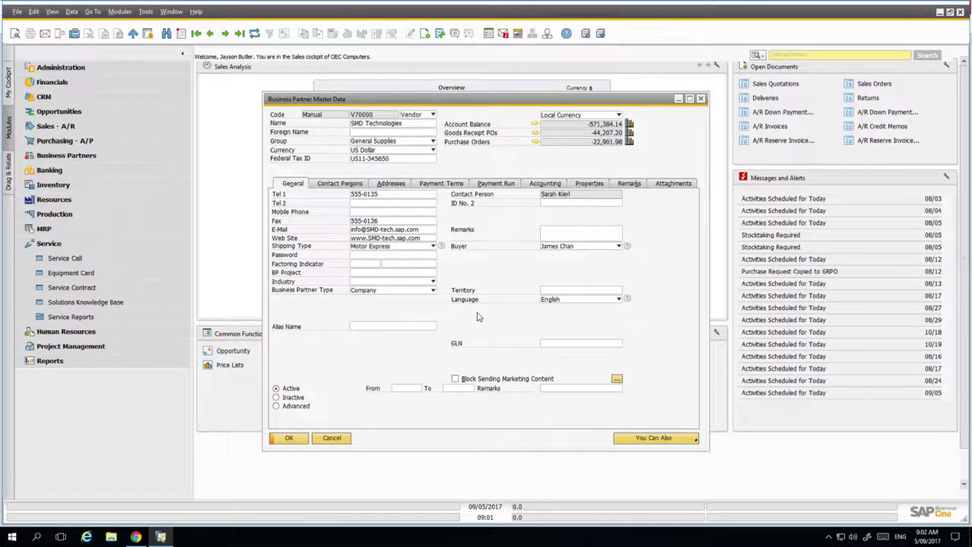
{"action": "right_click", "coordinate": [489, 321]}
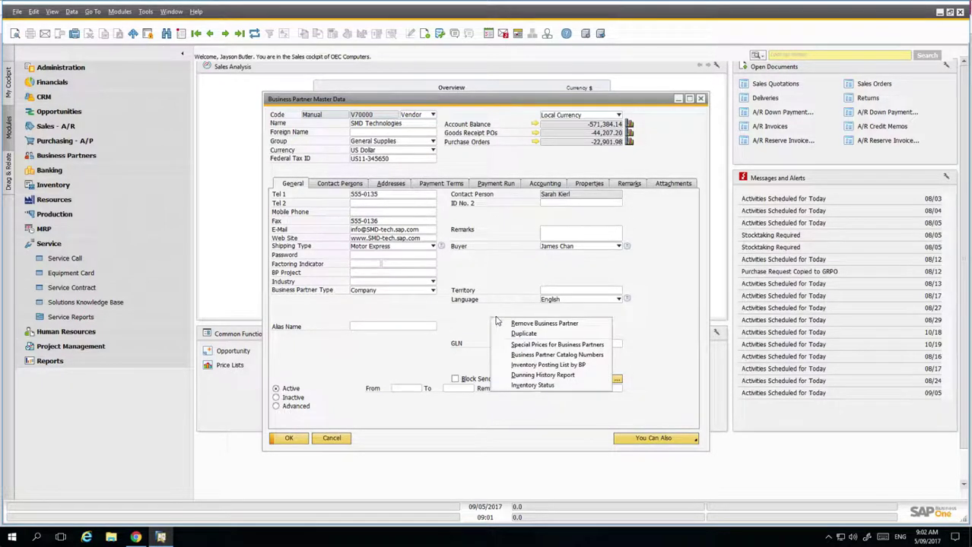
Create a purchase order from the SMD Technologies vendor record.
{"action": "left_click", "coordinate": [688, 440]}
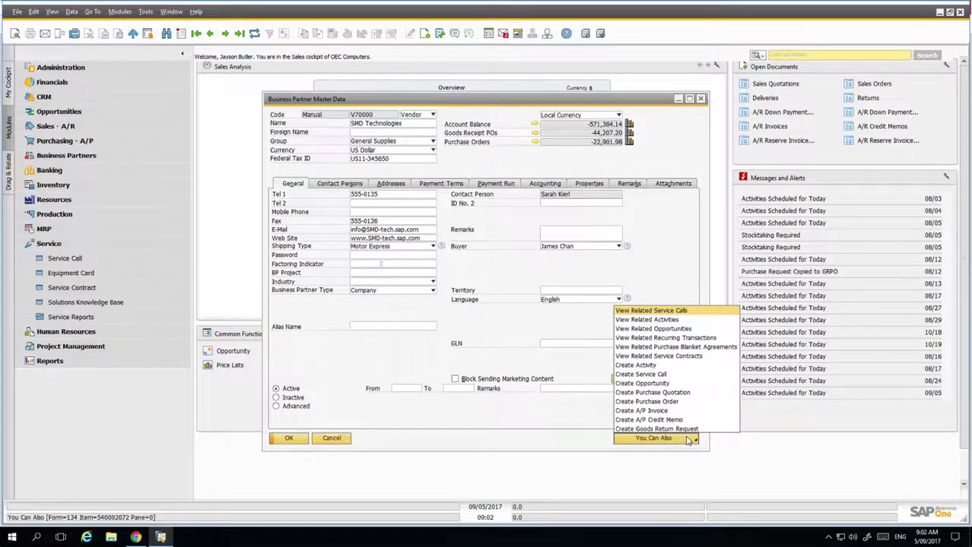
{"action": "left_click", "coordinate": [655, 401]}
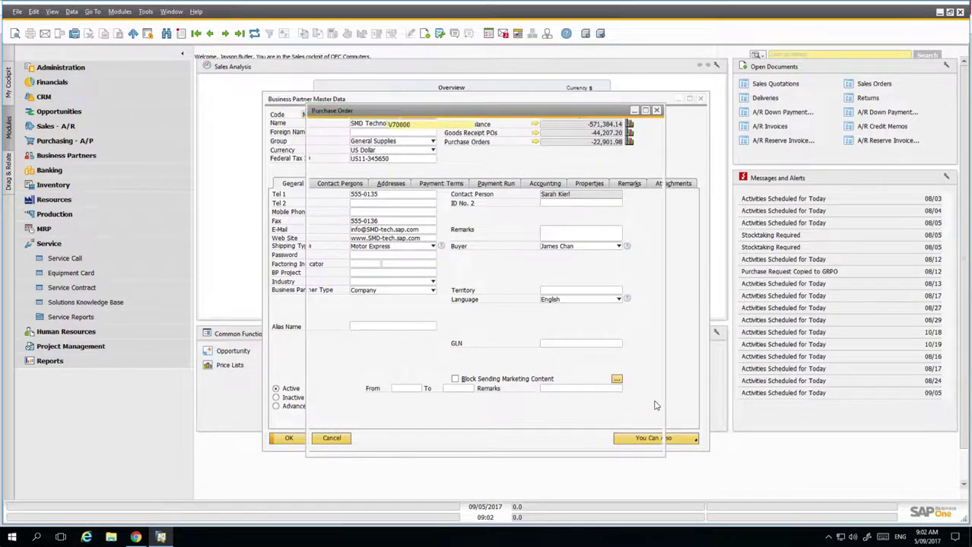